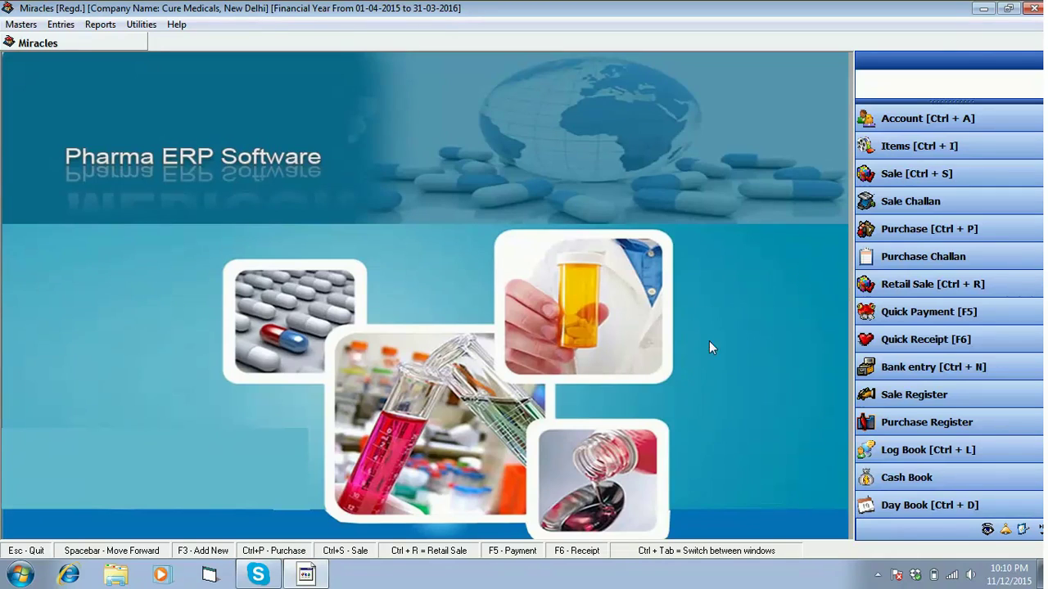
# Open the Address Book from the Masters menu's Account entry
pyautogui.click(5, 25)
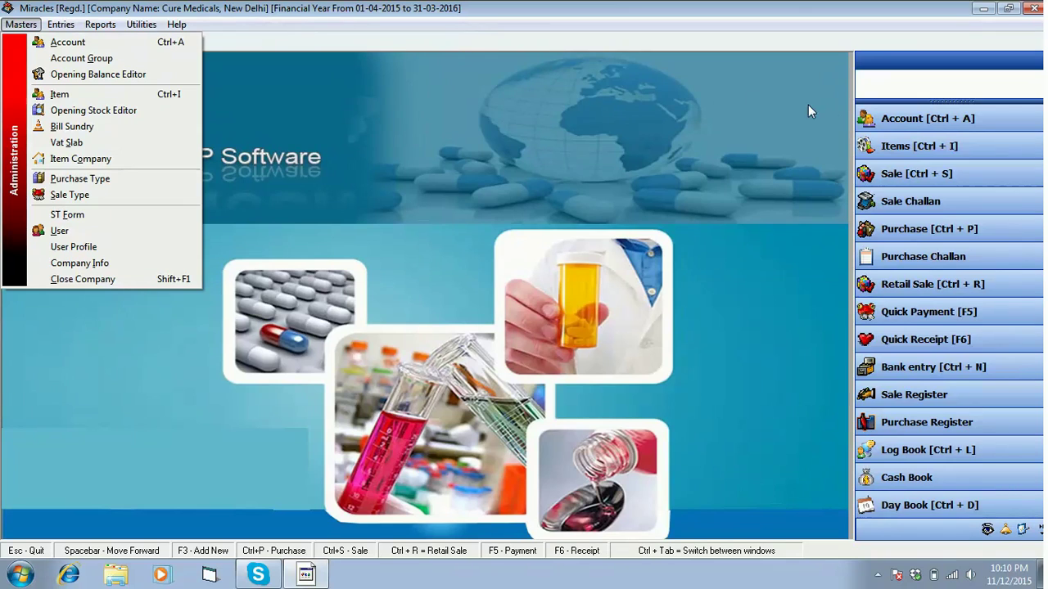
pyautogui.click(920, 114)
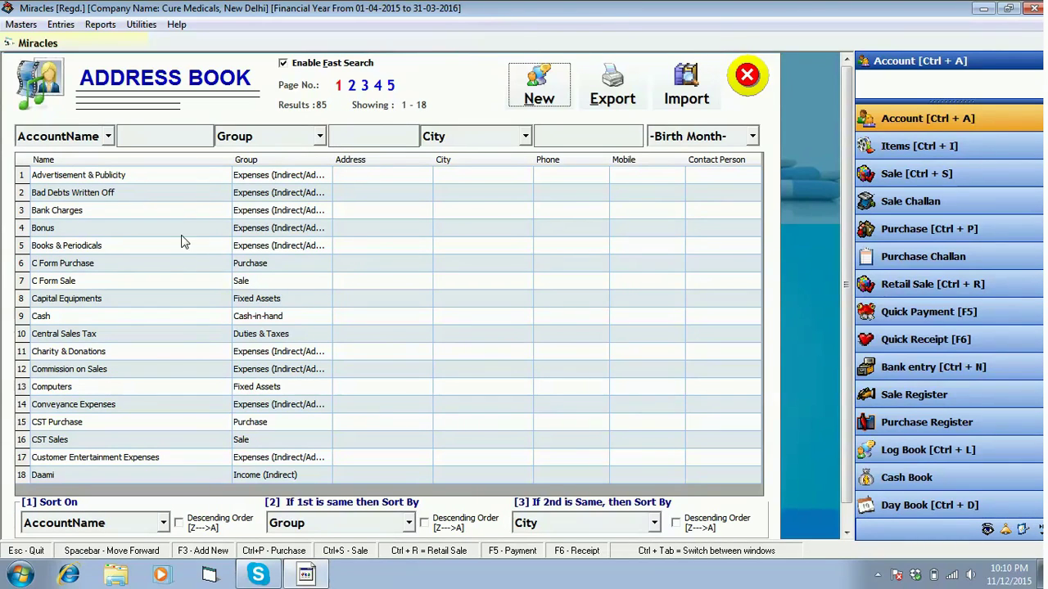
# Browse pages 2 and 3, then disable Enable Fast Search to list every account in one scrolling list
pyautogui.click(354, 85)
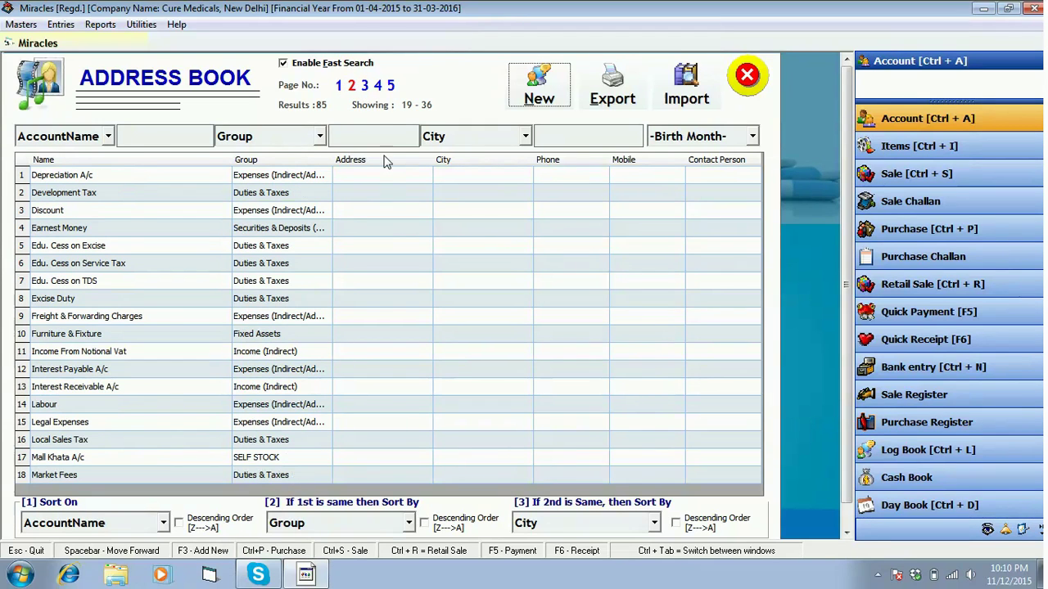
pyautogui.click(364, 85)
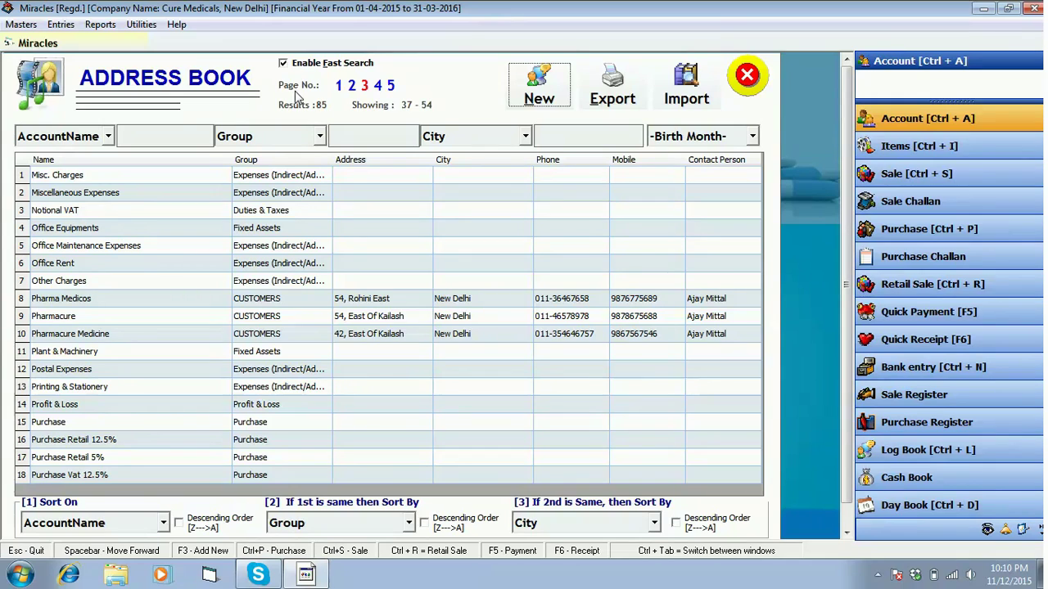
pyautogui.click(306, 65)
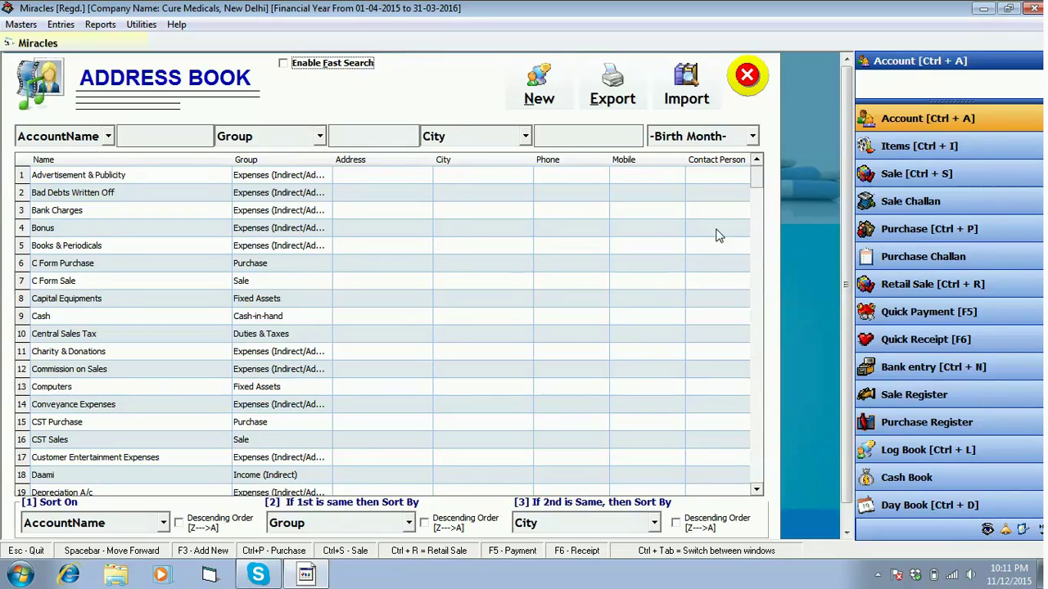
pyautogui.moveTo(759, 186); pyautogui.dragTo(759, 327)
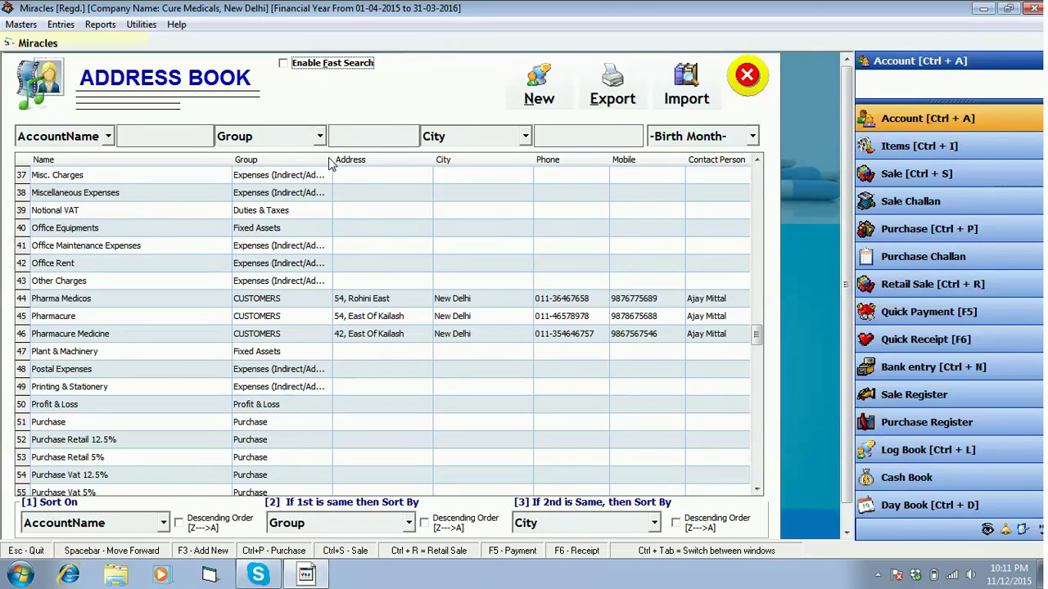
pyautogui.click(166, 131)
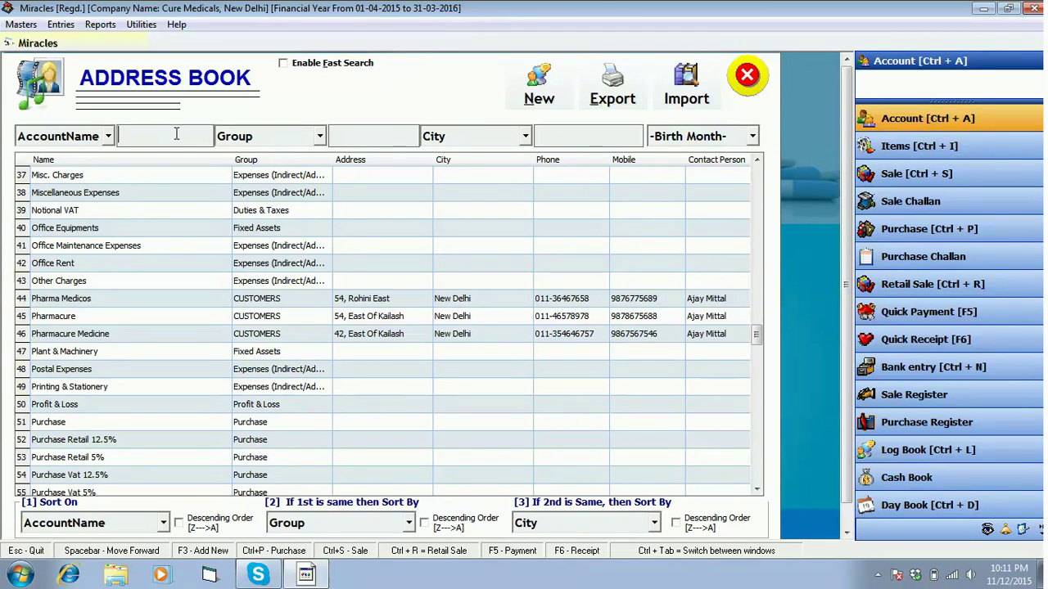
# Filter the accounts by name 'ca' so only the Cash account remains
pyautogui.write('a')
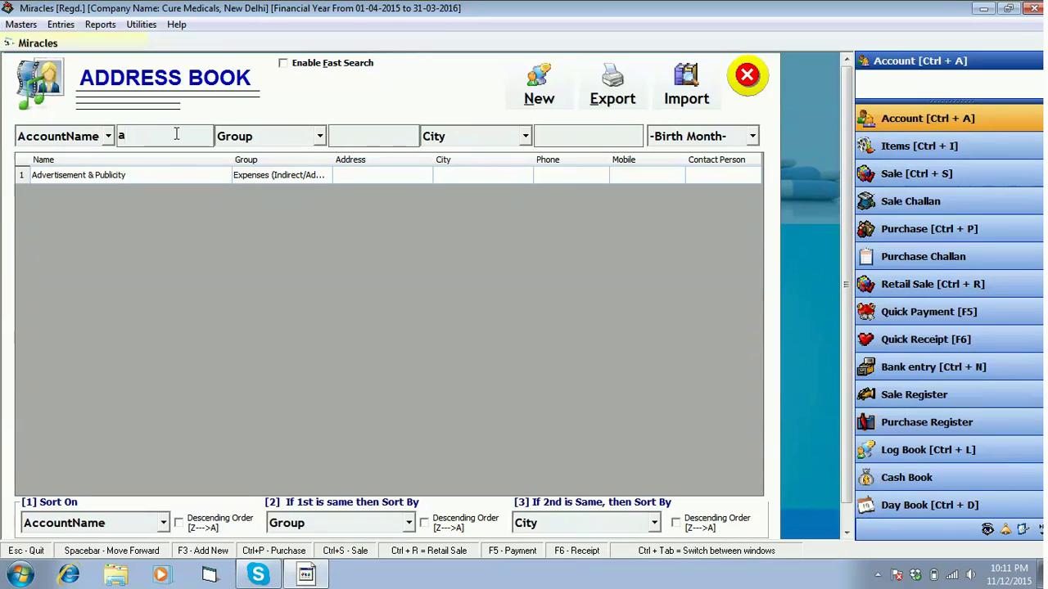
pyautogui.press('BackSpace')
pyautogui.write('ca')
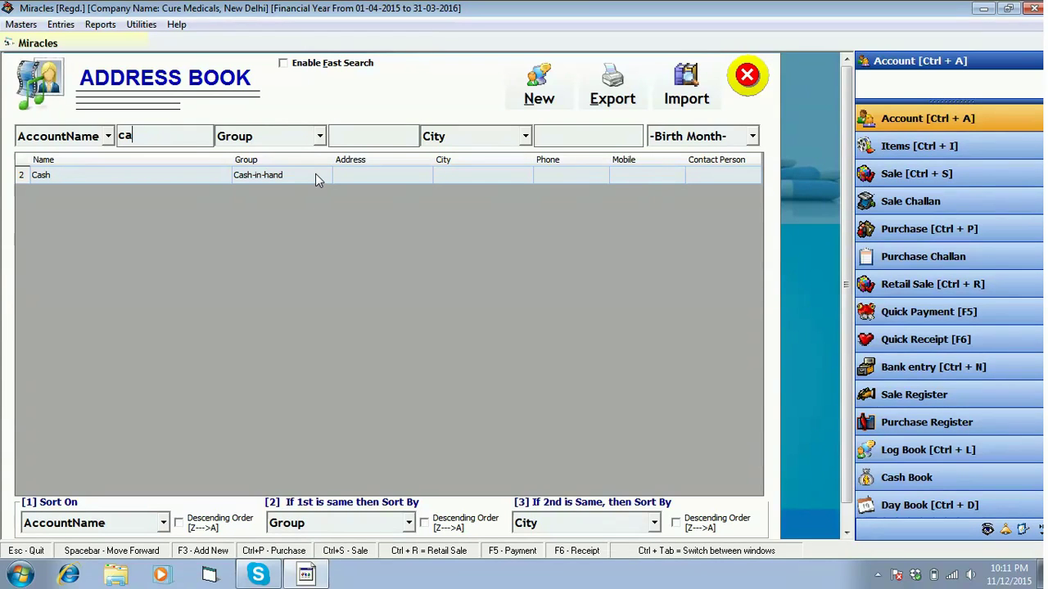
pyautogui.click(413, 133)
# Create a new account named Pharmacure Medicose with print name 'Pharmacure Medicose Pvt Ltd'
pyautogui.click(560, 94)
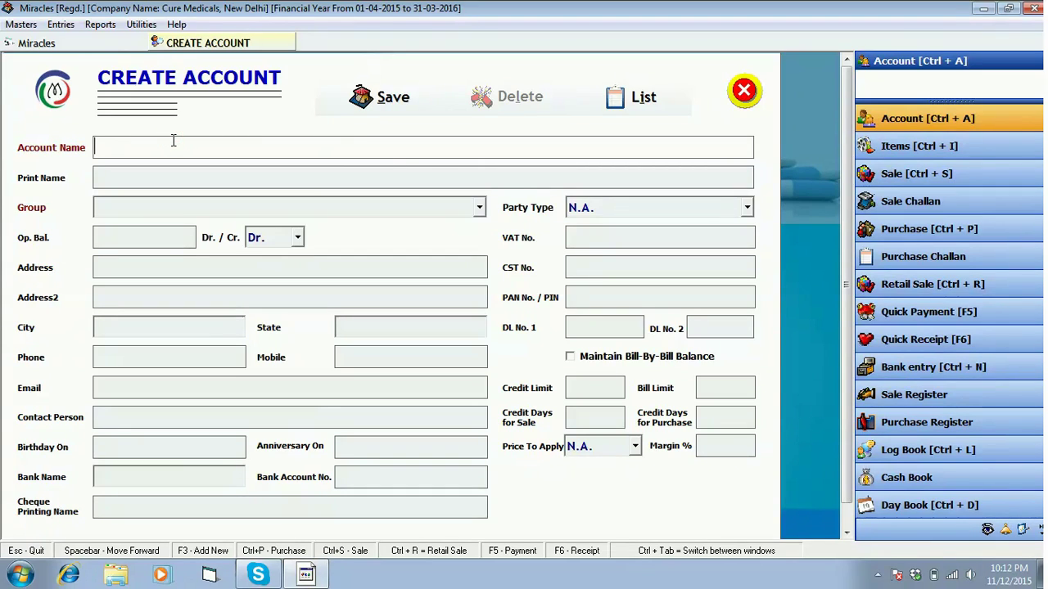
pyautogui.write('Pharmacure micod')
pyautogui.press('BackSpace')
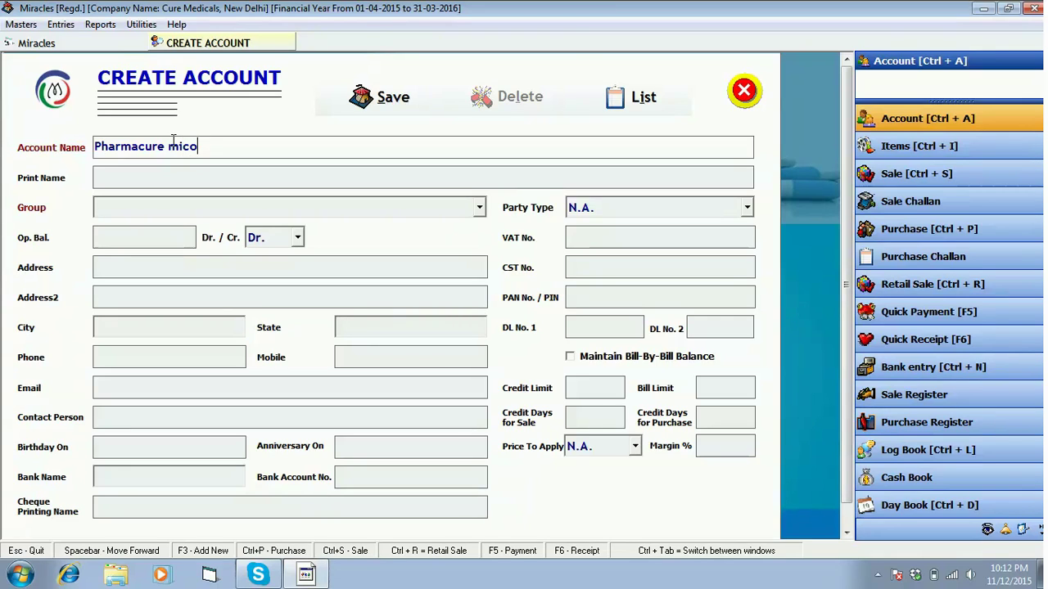
pyautogui.write('s')
pyautogui.press('BackSpace')
pyautogui.press('BackSpace')
pyautogui.press('BackSpace')
pyautogui.write('diose')
pyautogui.click(173, 140)
pyautogui.press('Delete')
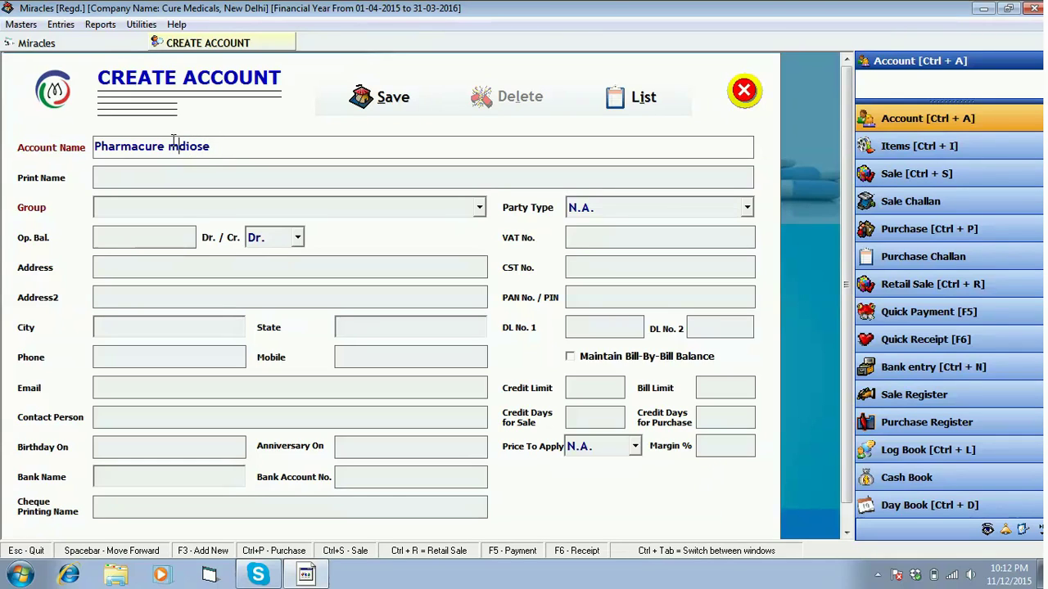
pyautogui.write('e')
pyautogui.press('Right')
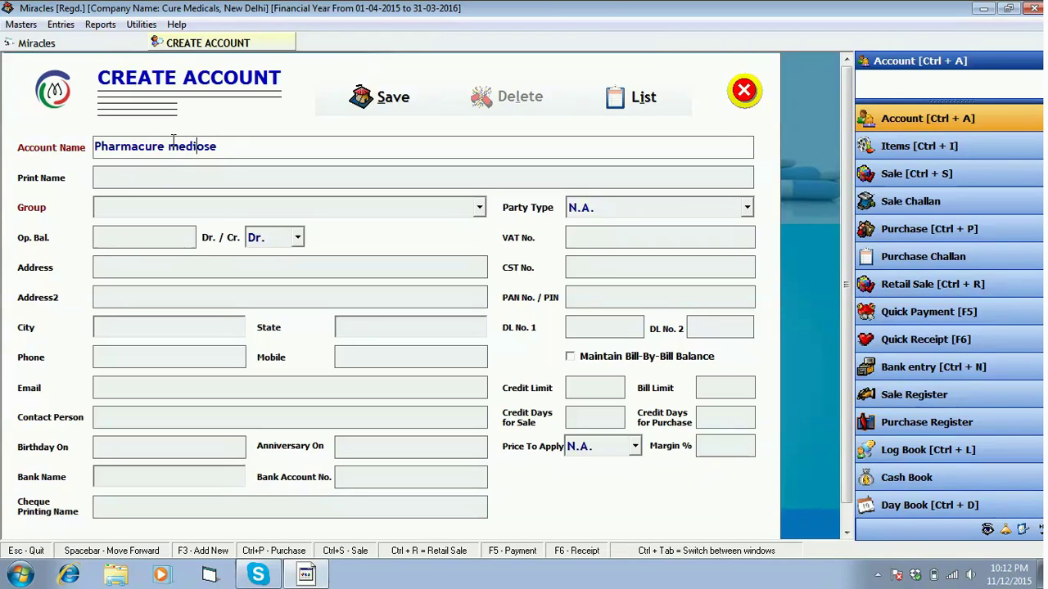
pyautogui.write('c')
pyautogui.press('Return')
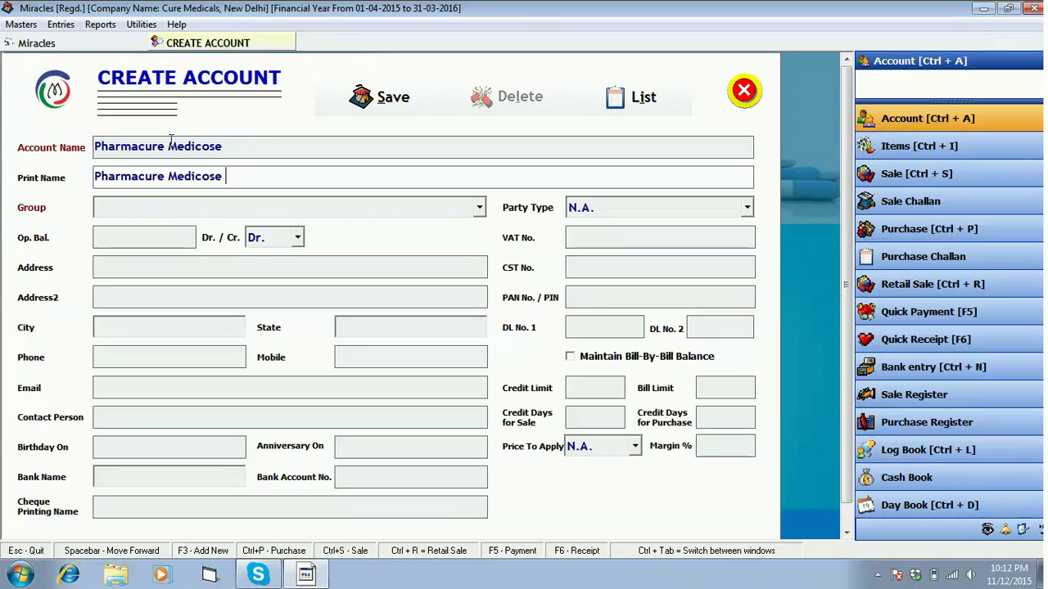
pyautogui.write('Pvt Ltd')
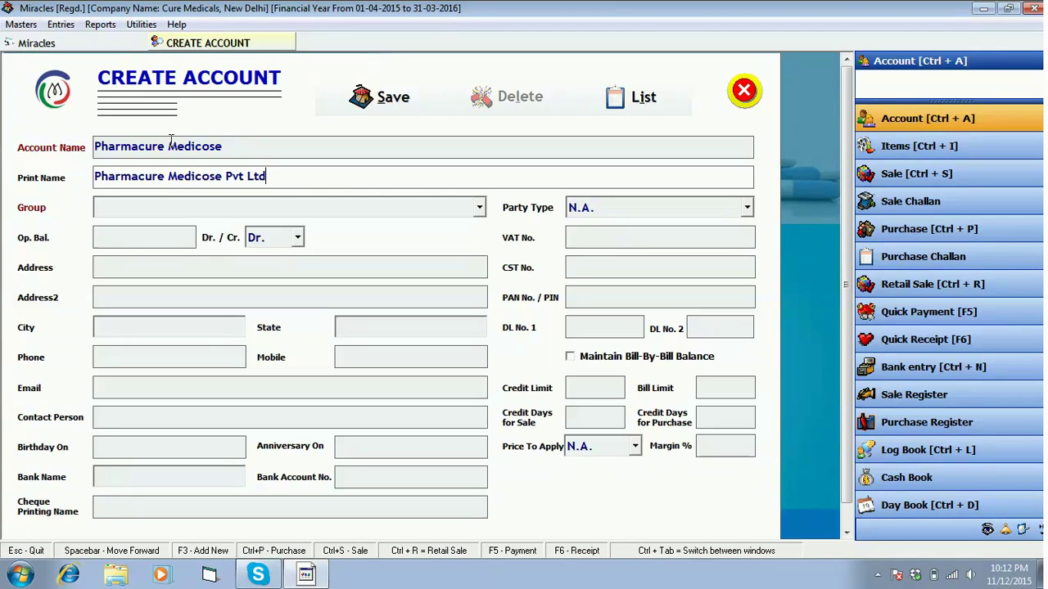
pyautogui.press('Return')
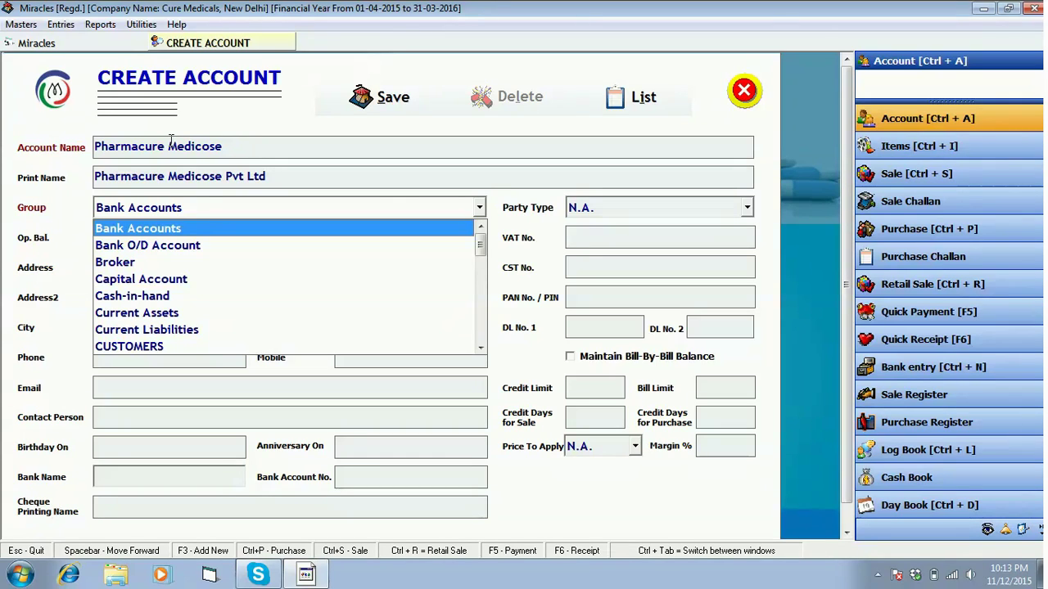
# Pick CUSTOMERS from the Group dropdown for the new account
pyautogui.press('Down')
pyautogui.press('Down')
pyautogui.press('Down')
pyautogui.press('Down')
pyautogui.press('Down')
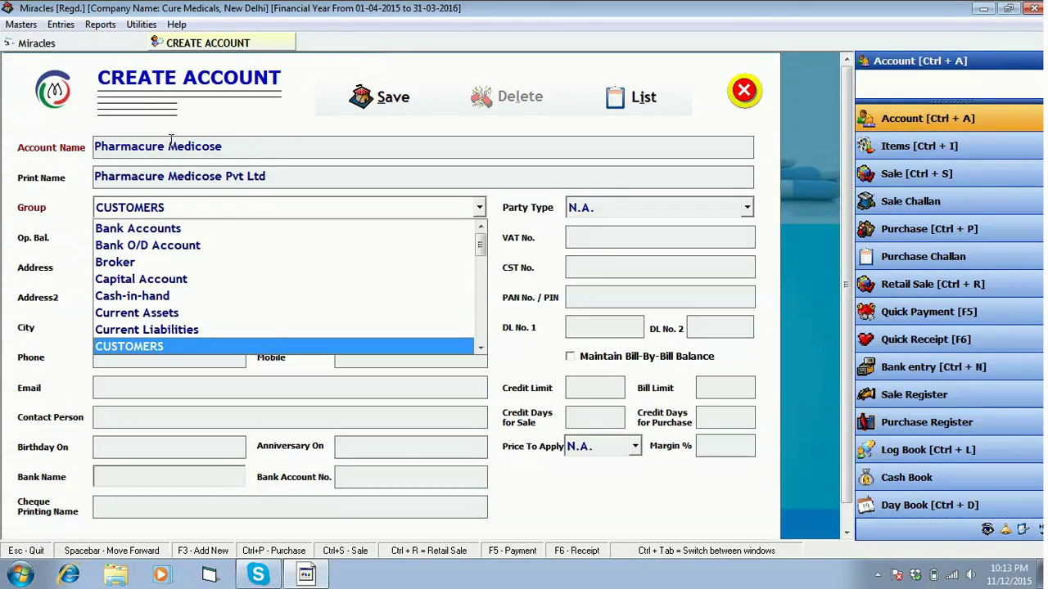
pyautogui.press('Return')
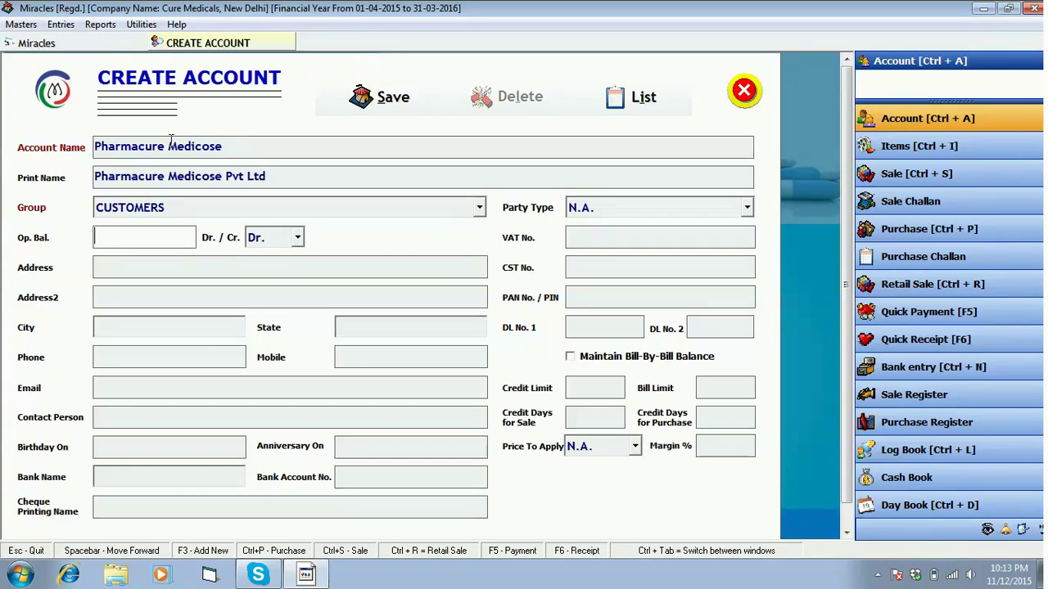
# Enter an opening balance of 1500, keeping it as Dr
pyautogui.write('1500')
pyautogui.press('Return')
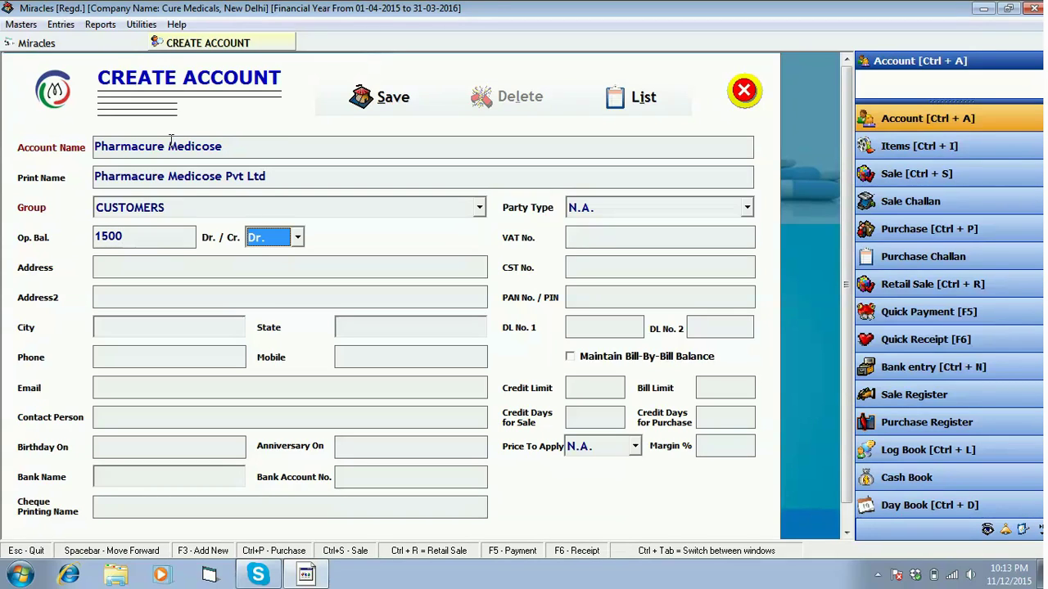
pyautogui.press('Down')
pyautogui.press('Up')
pyautogui.press('Return')
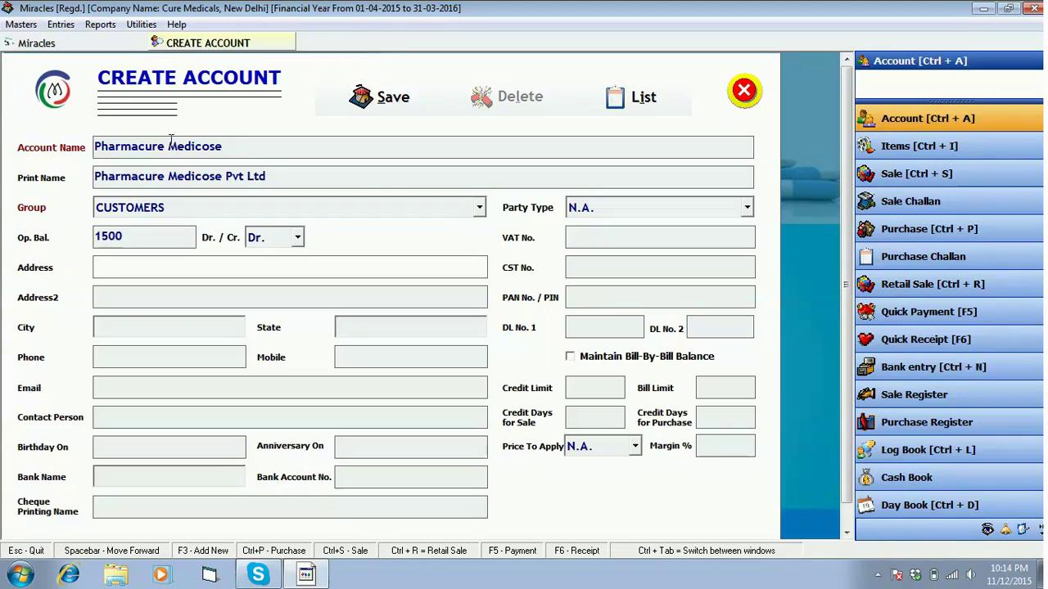
# Fill in the street address, city New Delhi and state Delhi
pyautogui.press('Return')
pyautogui.press('Return')
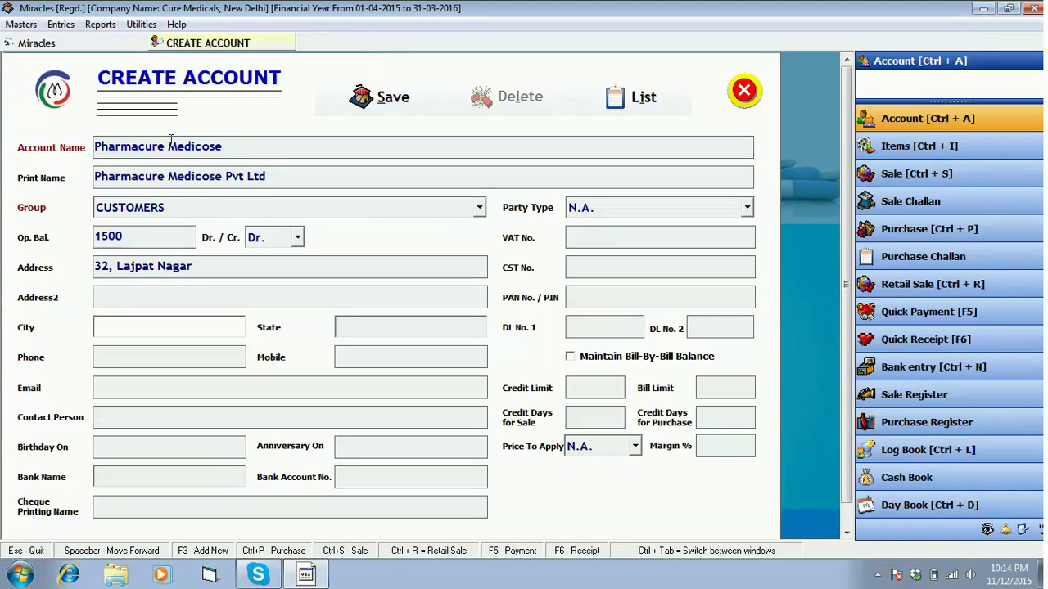
pyautogui.write('New Delhi')
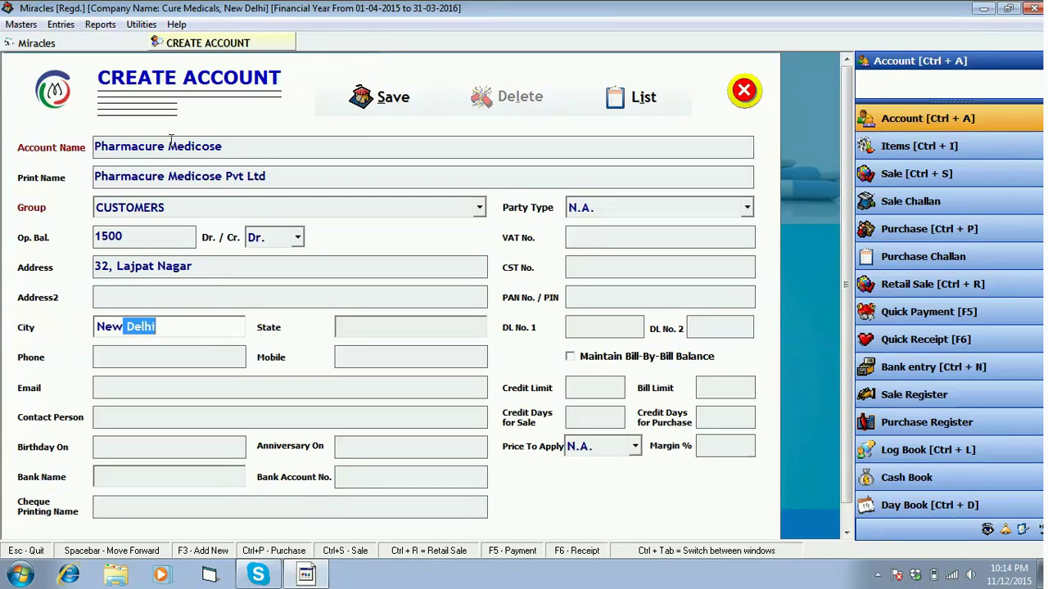
pyautogui.press('Return')
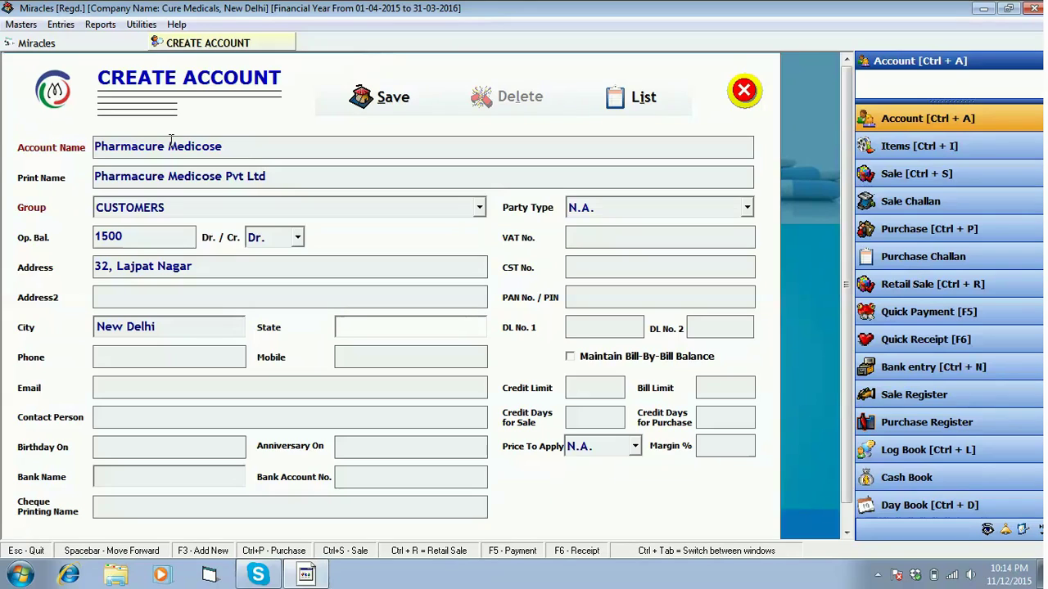
pyautogui.write('Delhi')
pyautogui.press('Return')
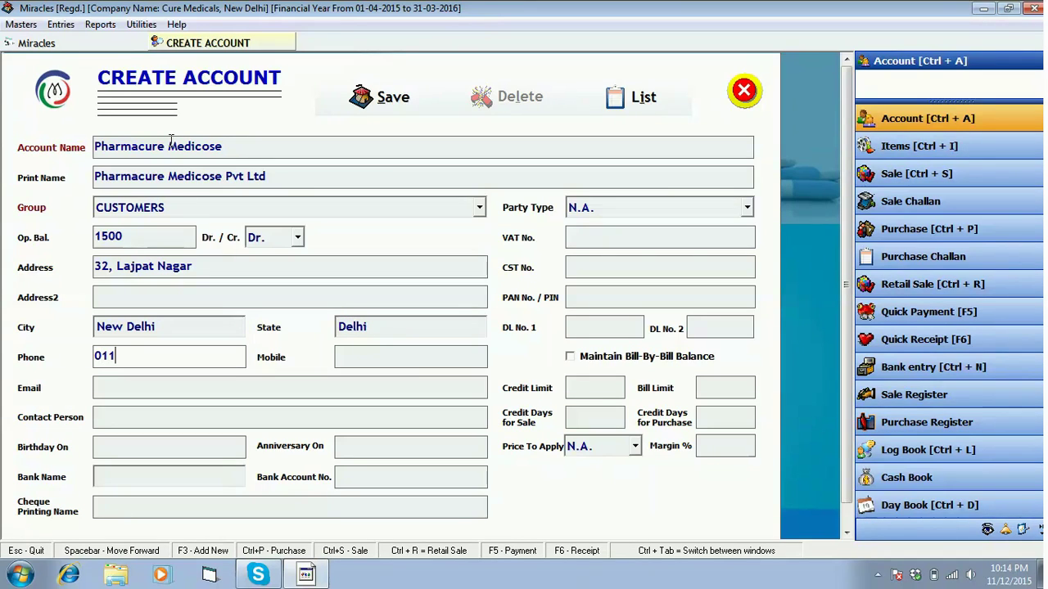
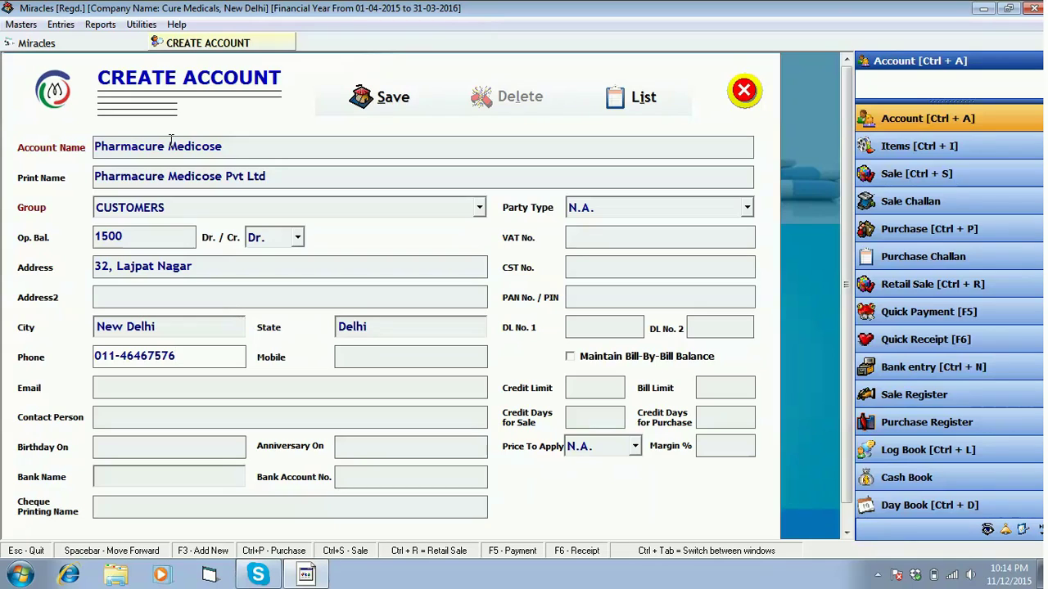
# Enter the phone and mobile numbers and type the account's e-mail address
pyautogui.press('Return')
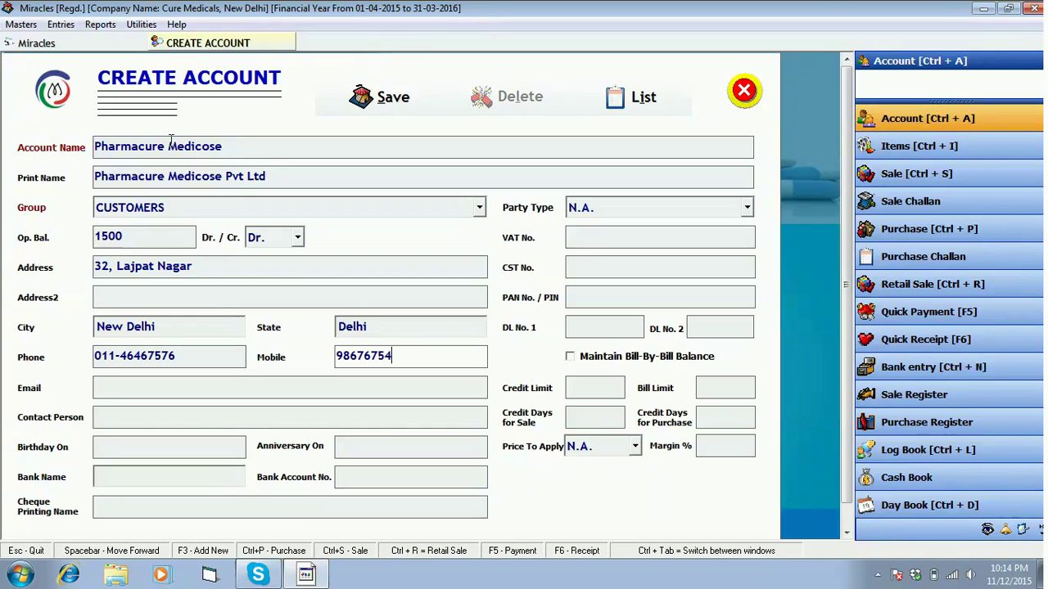
pyautogui.press('Return')
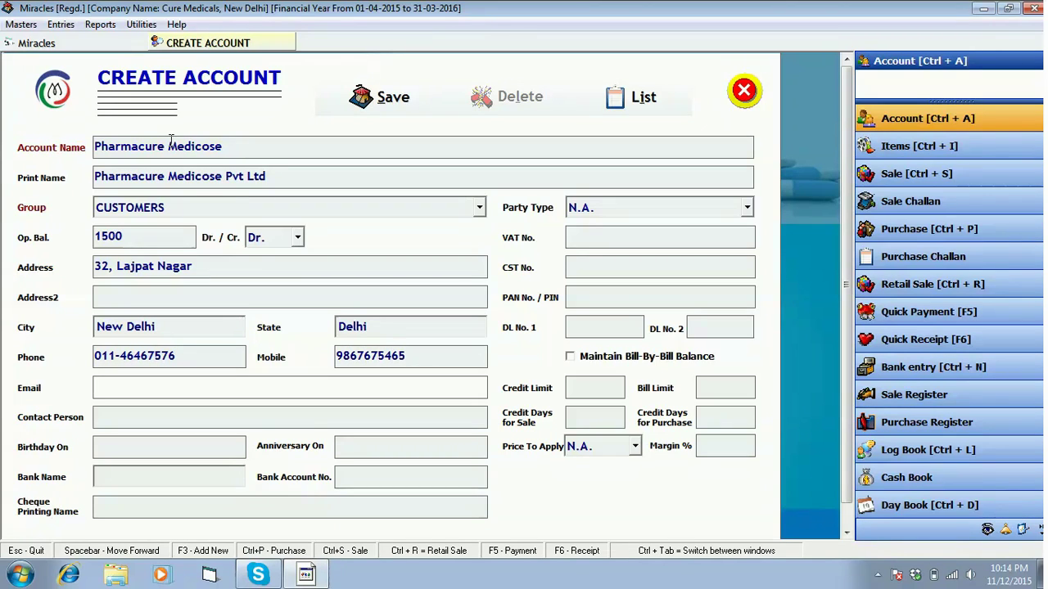
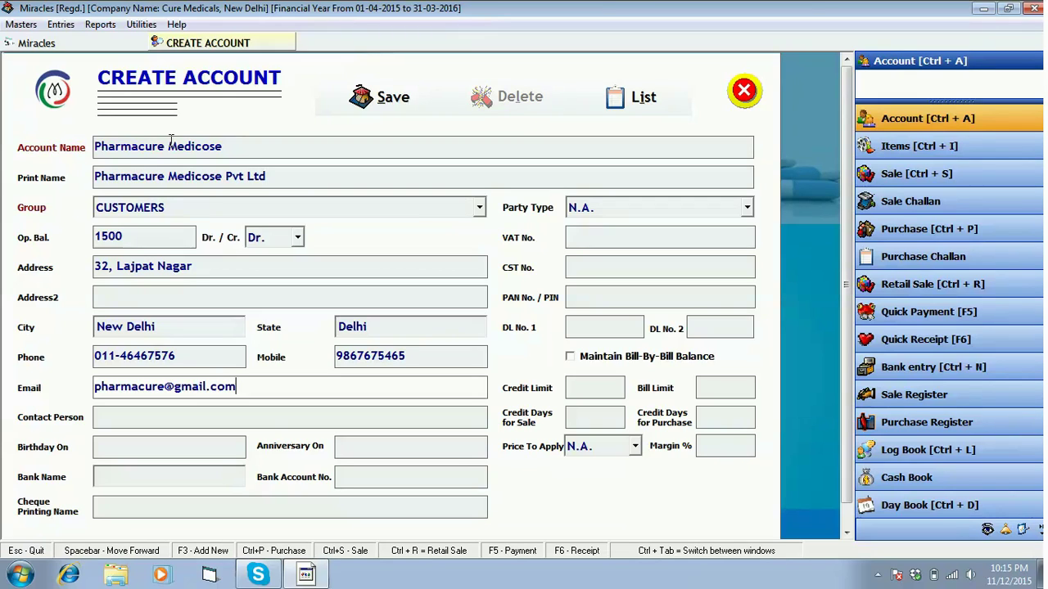
# Enter the contact person's name plus the birthday and anniversary dates
pyautogui.press('Return')
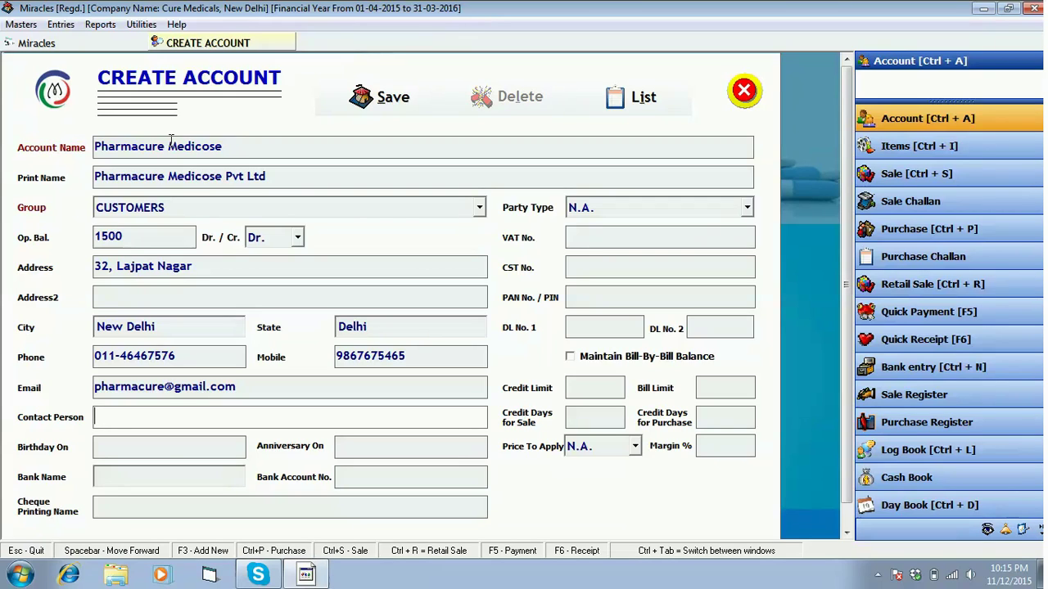
pyautogui.press('Return')
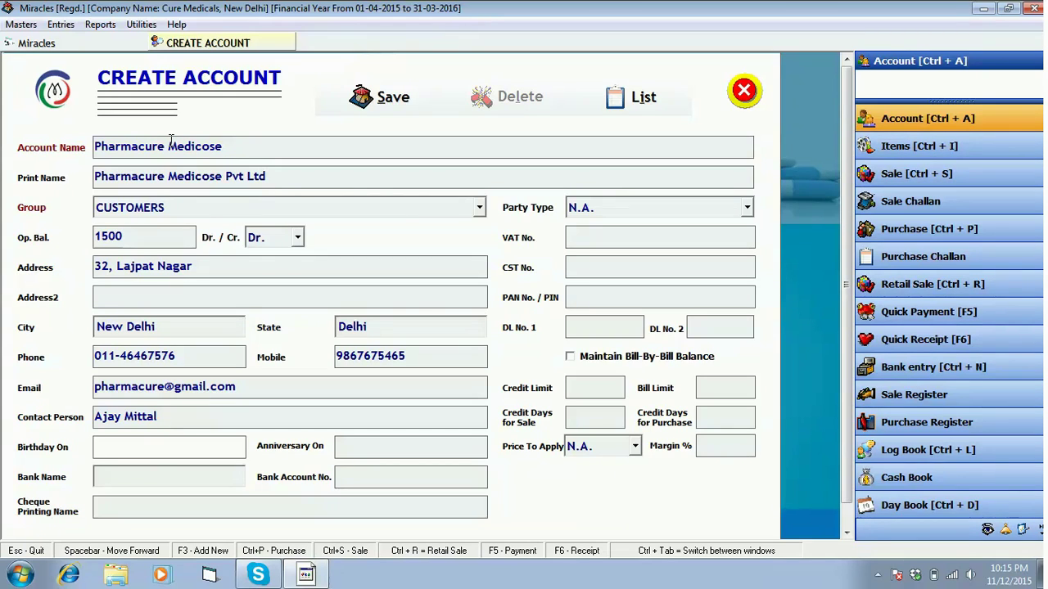
pyautogui.write('07-09-1980')
pyautogui.press('Return')
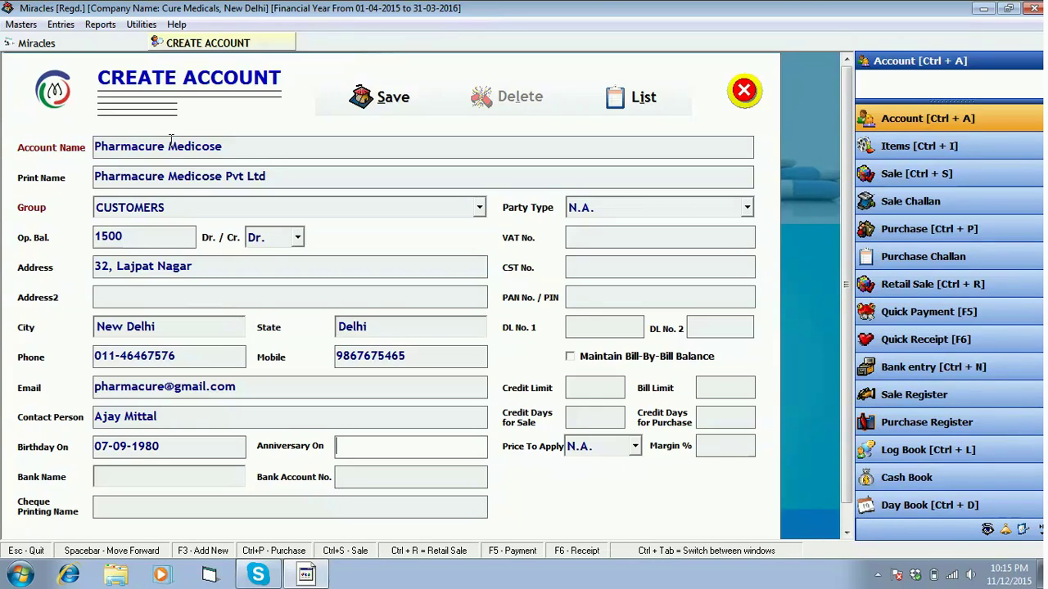
pyautogui.write('05-0')
pyautogui.write('7')
pyautogui.write('-20')
pyautogui.write('16')
pyautogui.write('5')
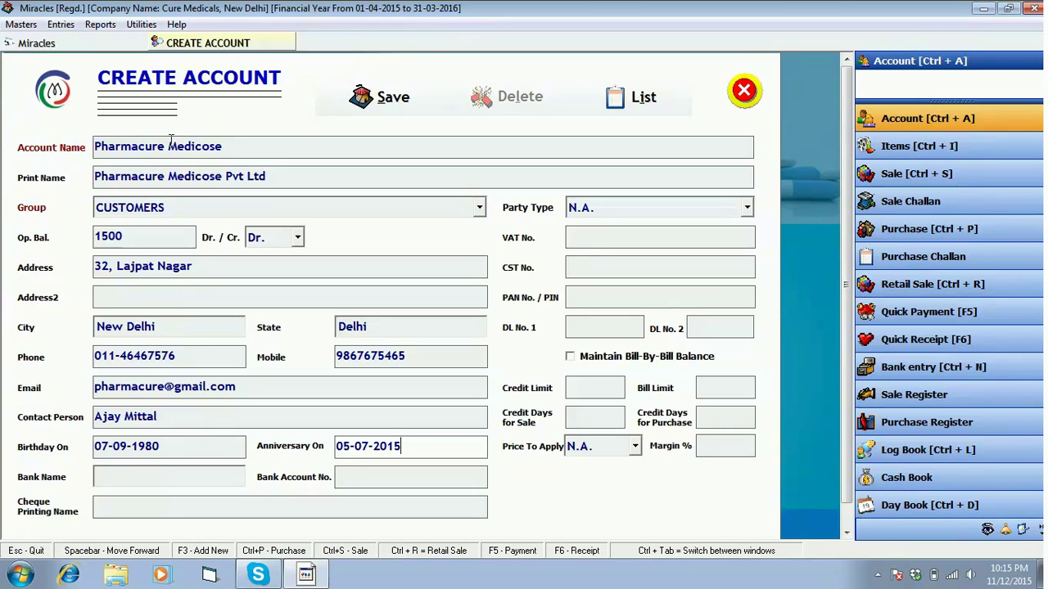
pyautogui.press('Return')
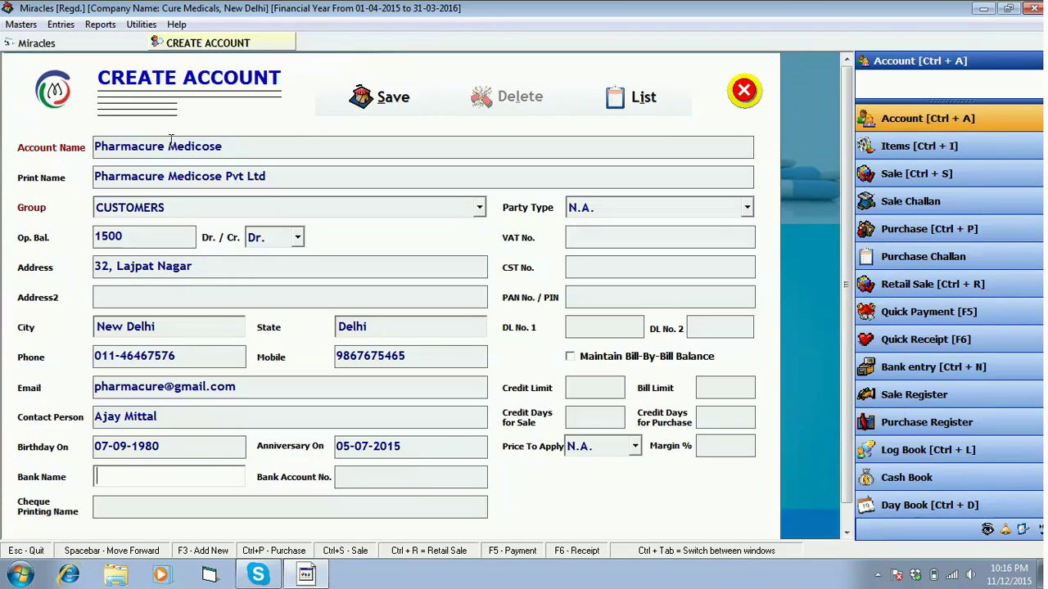
# Set bank Obc Bank, its account number, and cheque printing name Pharmacure Medicose
pyautogui.write('OBC Bank')
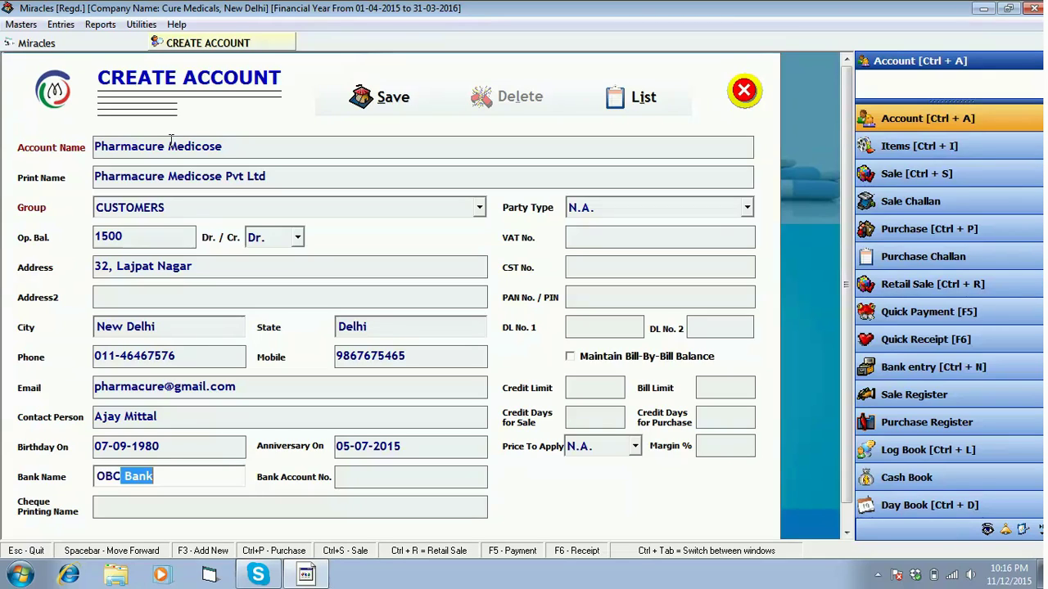
pyautogui.press('Return')
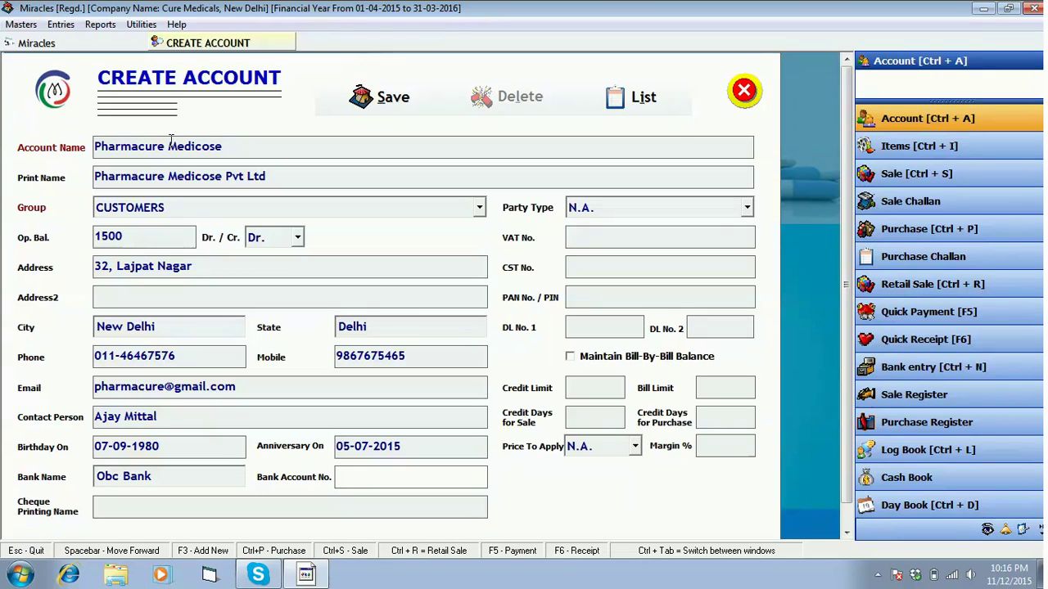
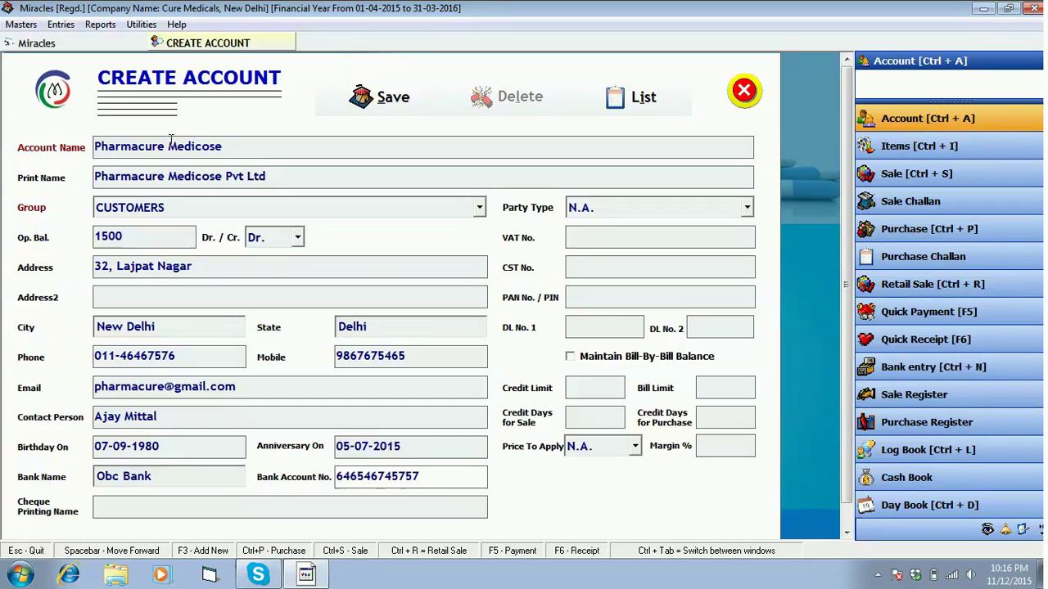
pyautogui.press('Return')
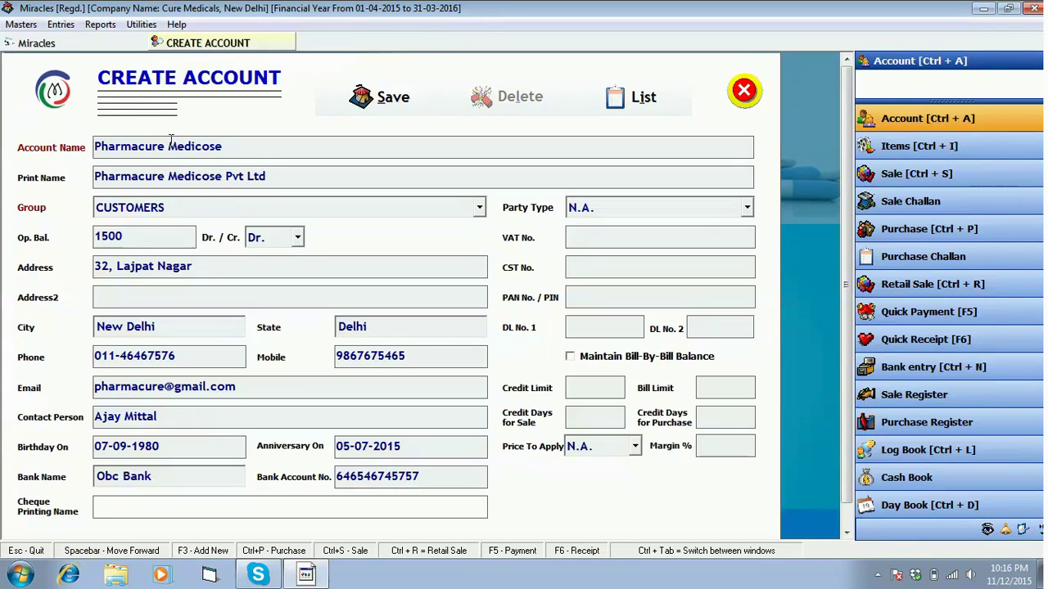
pyautogui.write('Phar')
pyautogui.write('mcose')
pyautogui.press('BackSpace')
pyautogui.press('BackSpace')
pyautogui.write('acure ')
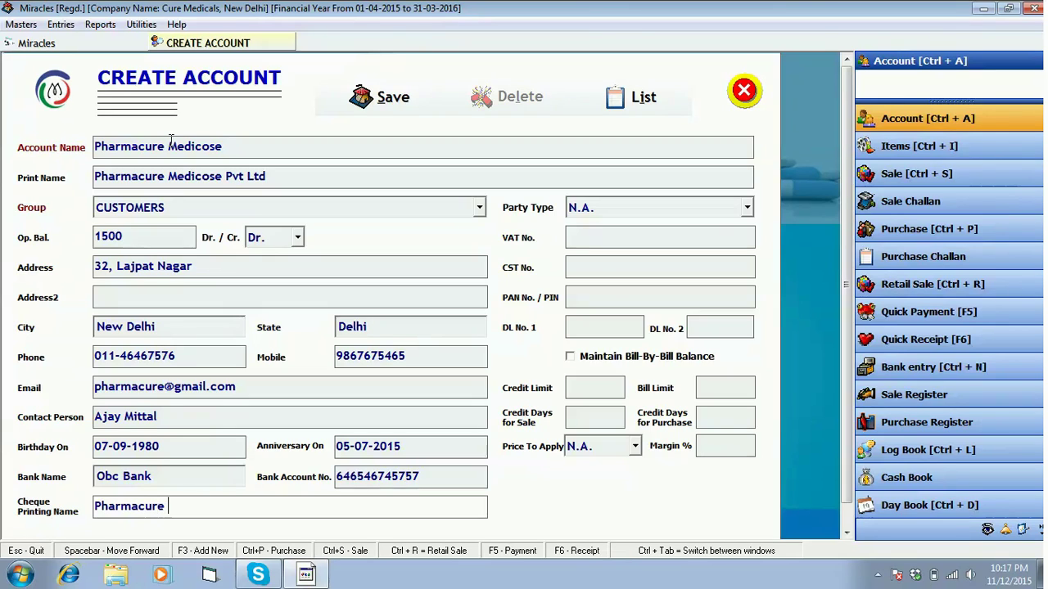
pyautogui.write('Medicose')
pyautogui.press('Return')
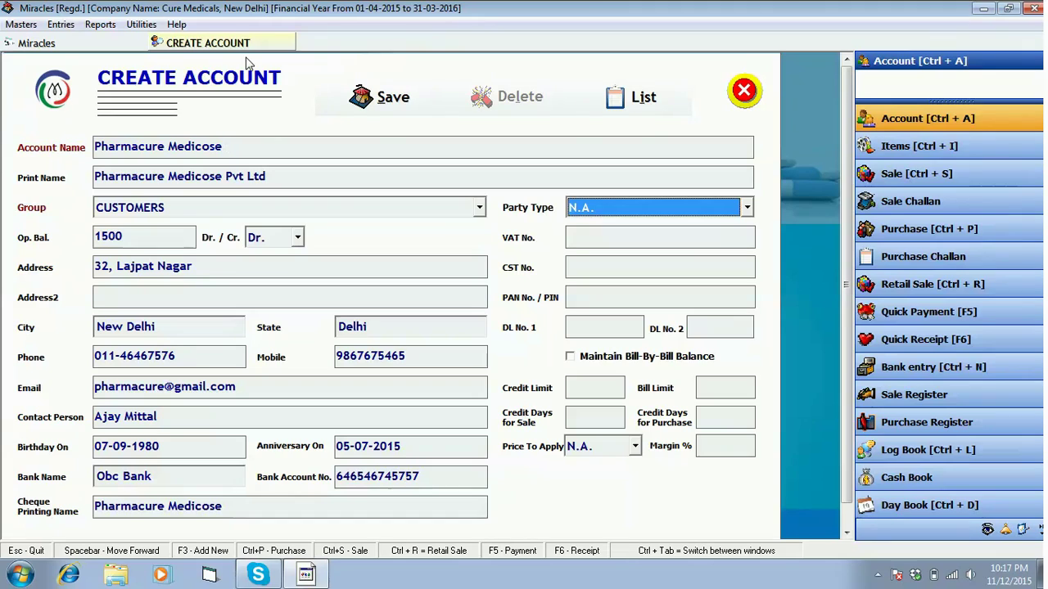
# Choose Vat Party as the party type and enter the VAT number
pyautogui.click(746, 207)
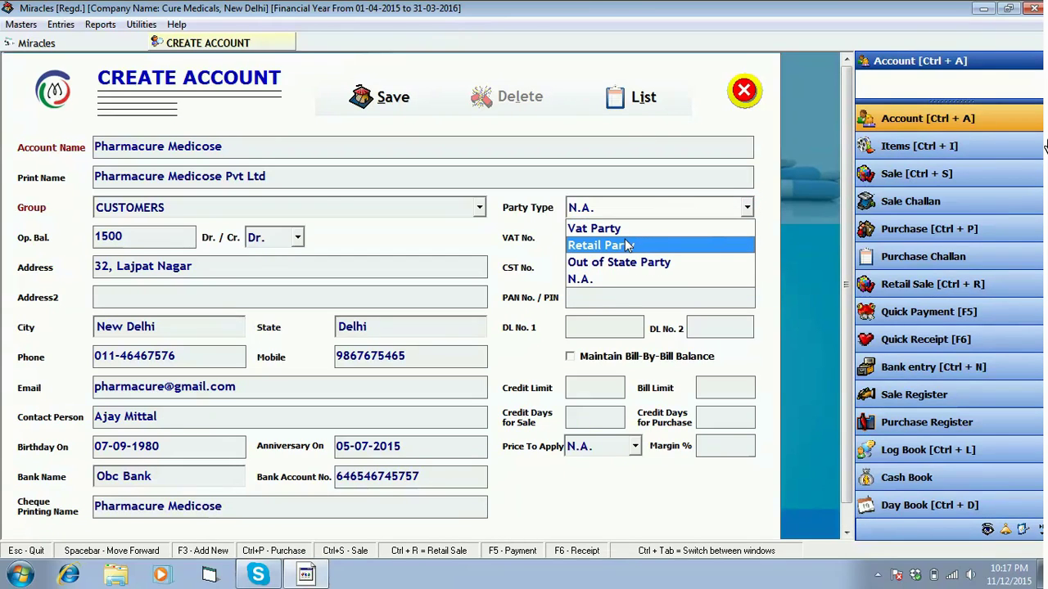
pyautogui.press('Up')
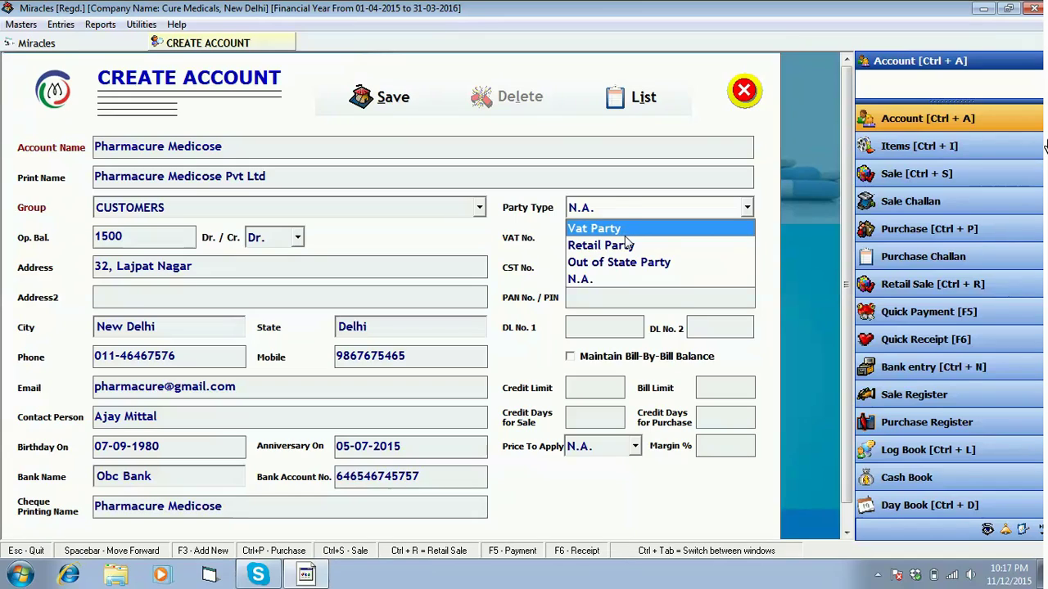
pyautogui.press('Down')
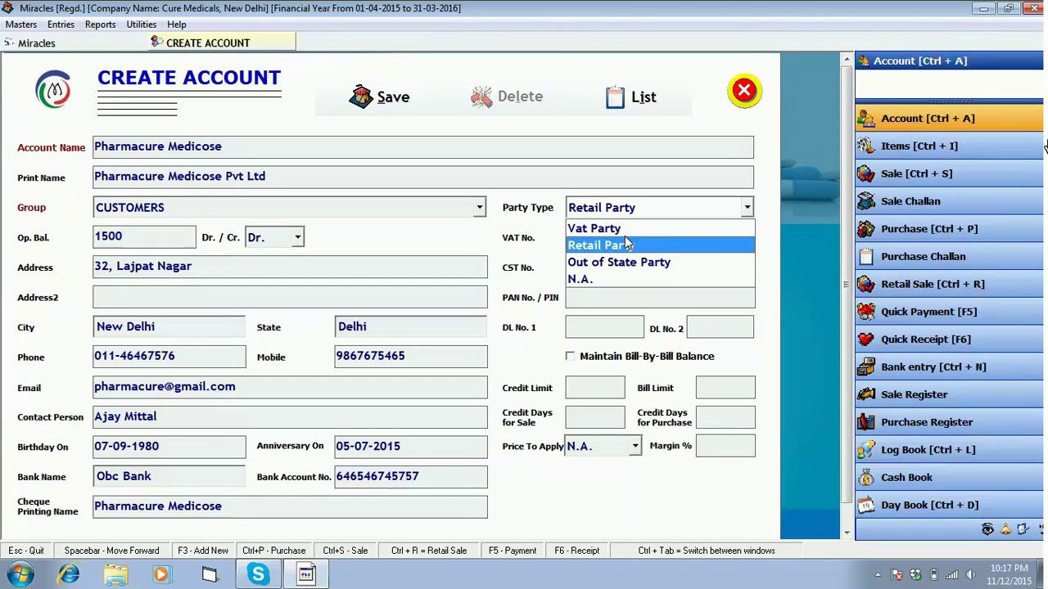
pyautogui.press('Down')
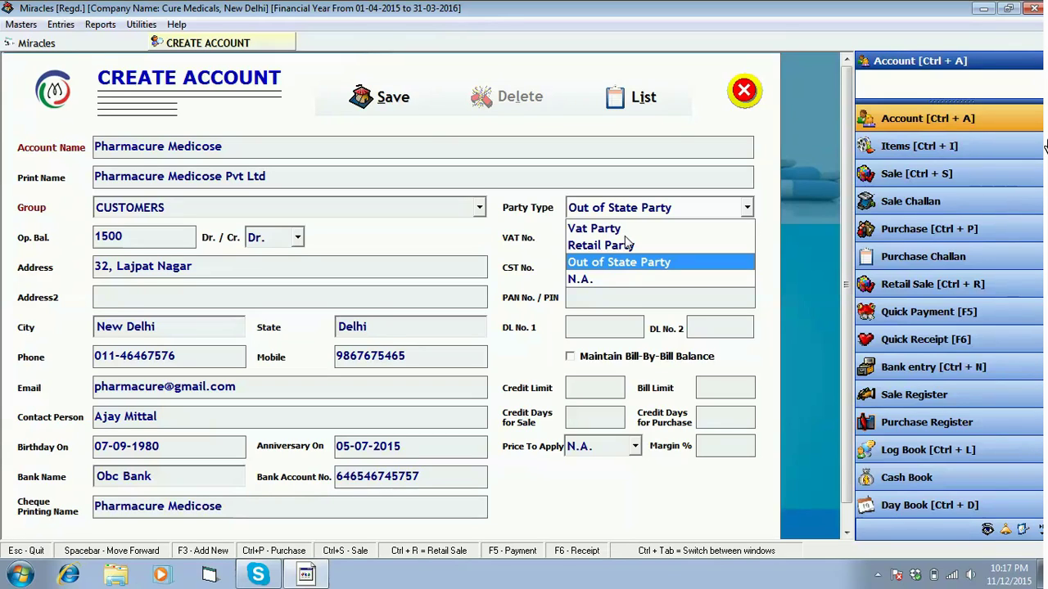
pyautogui.press('Up')
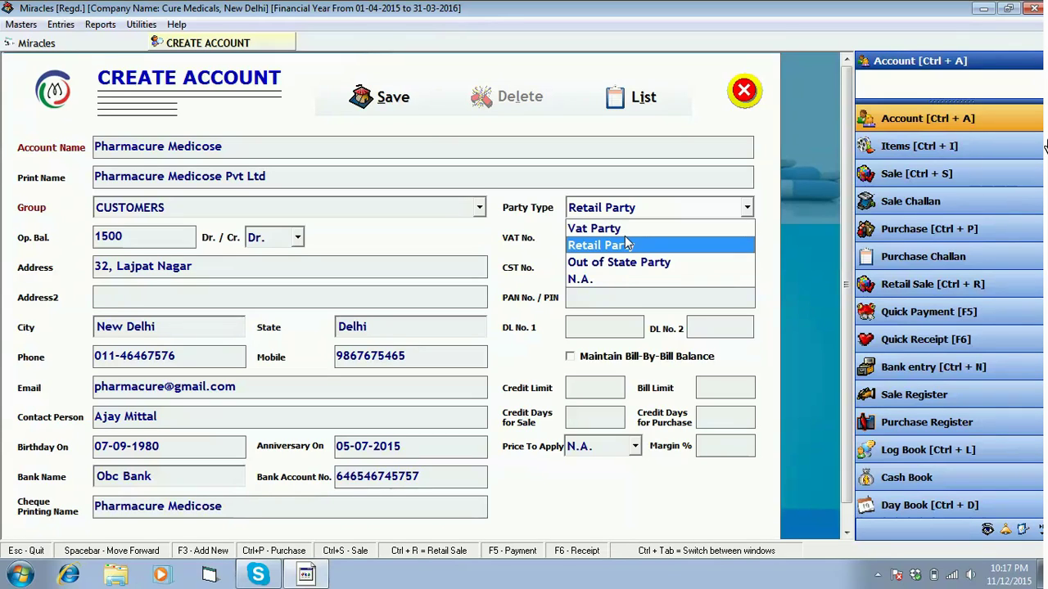
pyautogui.press('Up')
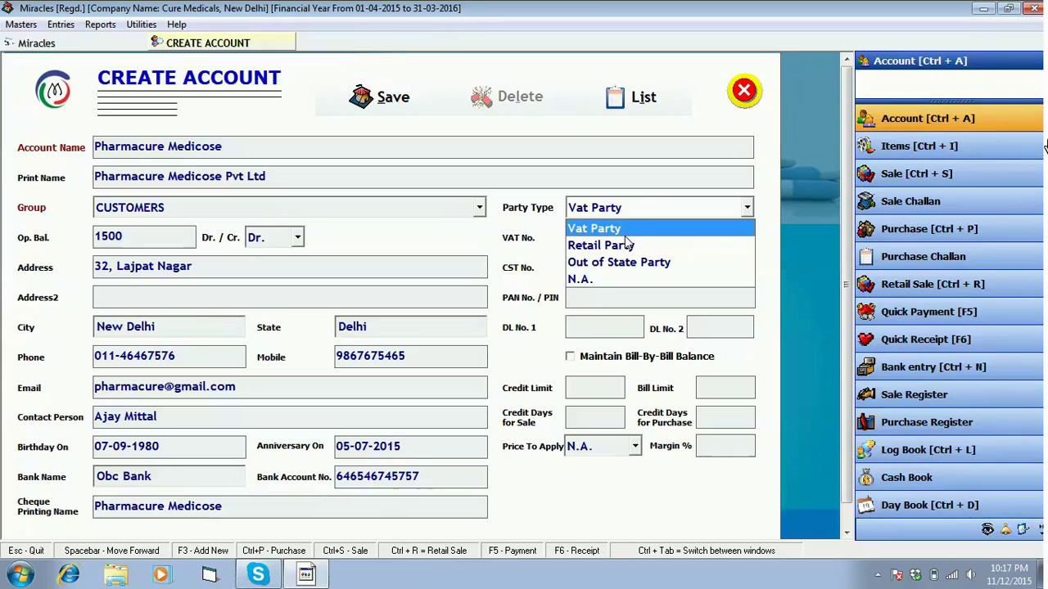
pyautogui.press('Return')
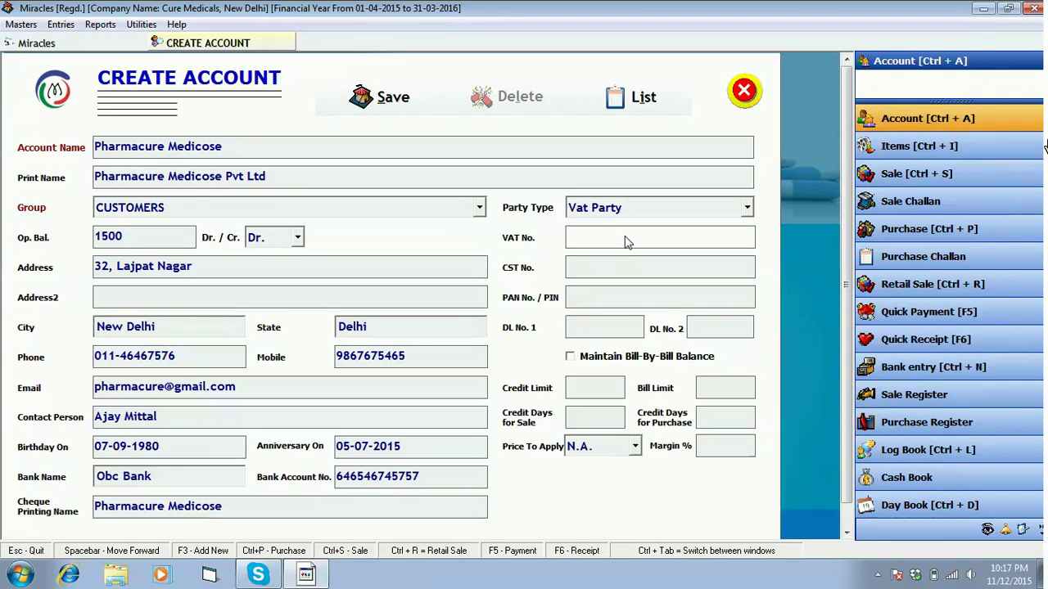
# Enter the CST number and the PAN, correcting the PAN's last character
pyautogui.press('Return')
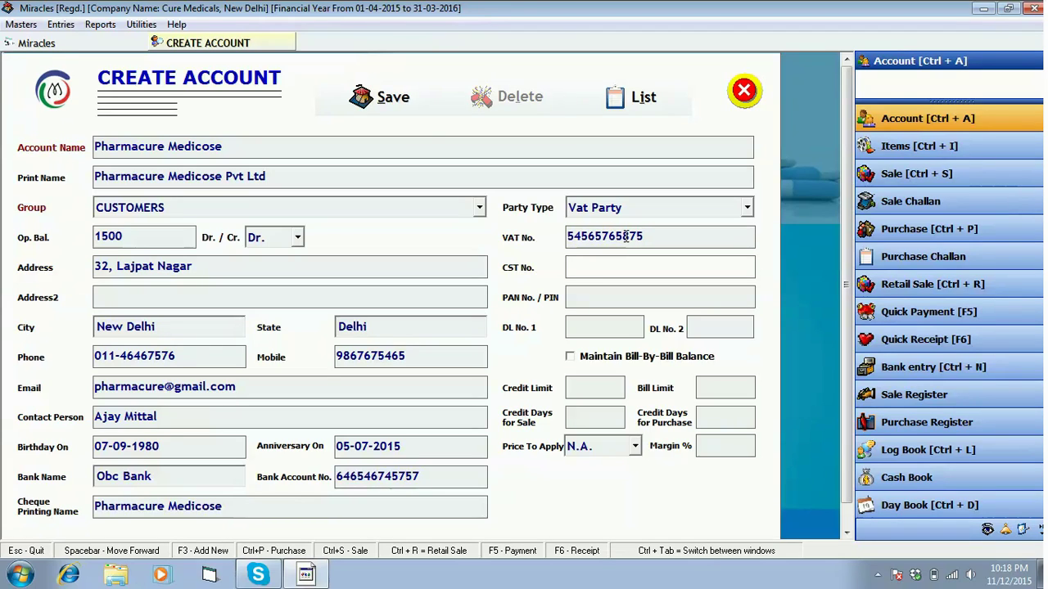
pyautogui.press('Return')
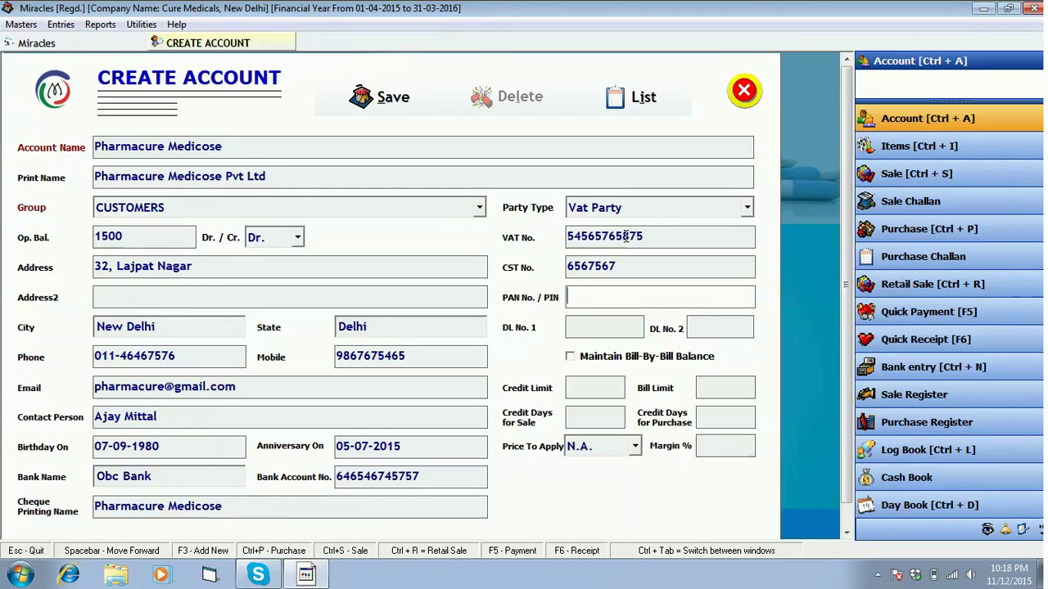
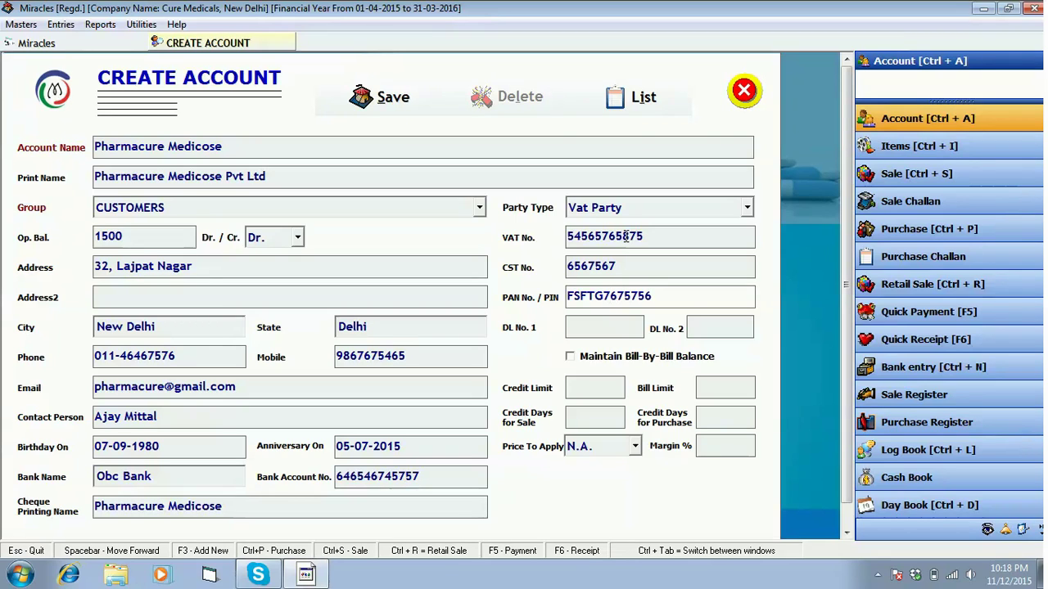
# Fill in both drug licence numbers, DL No. 1 and DL No. 2
pyautogui.press('Return')
pyautogui.write('65656')
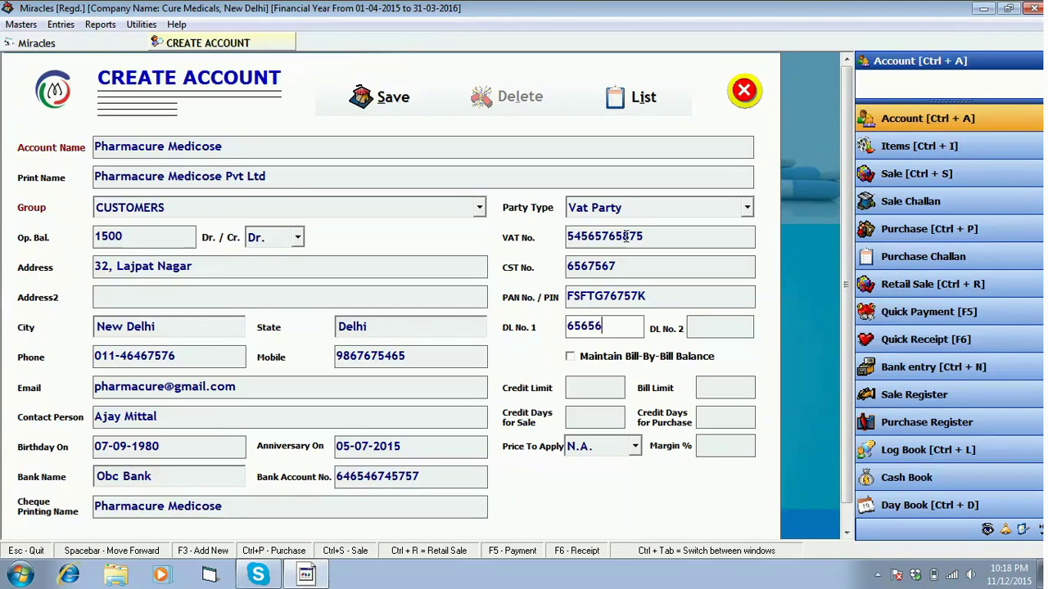
pyautogui.press('Return')
pyautogui.write('876868')
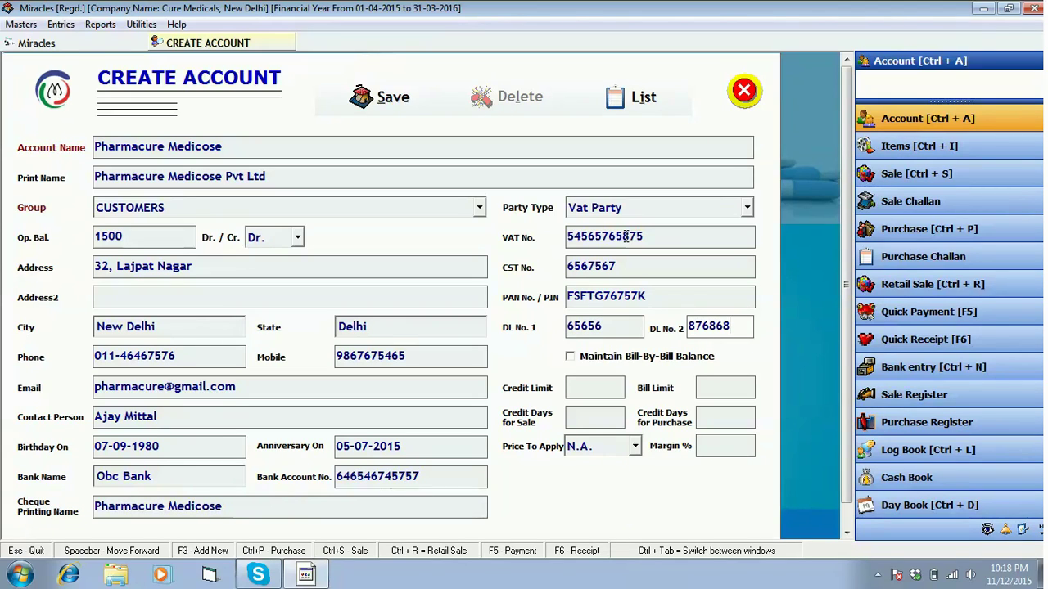
pyautogui.press('Return')
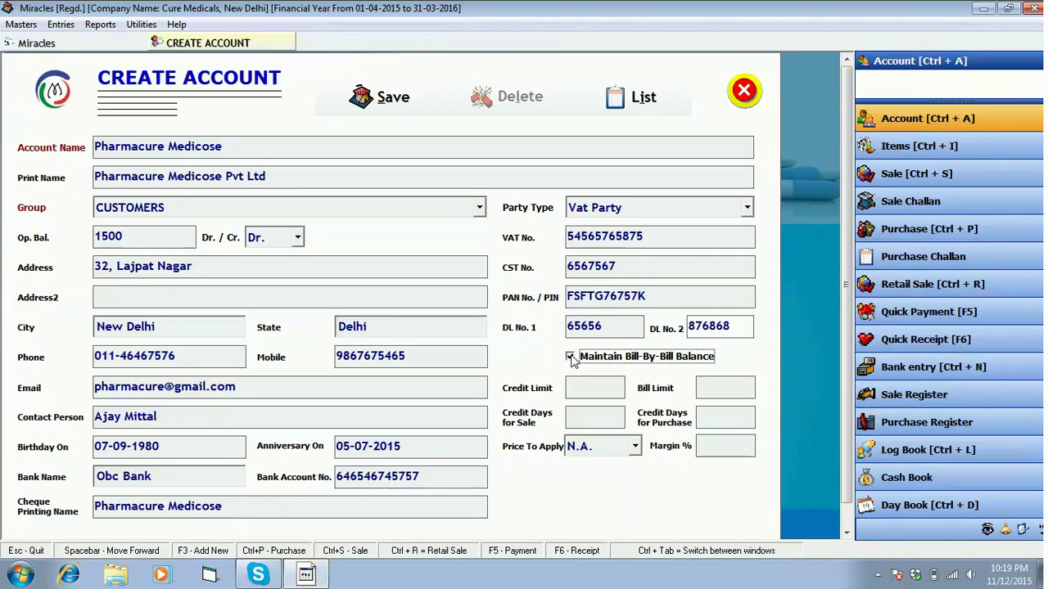
# Turn on bill-by-bill tracking with credit limit 50000 and bill limit 5000
pyautogui.click(571, 358)
pyautogui.press('Tab')
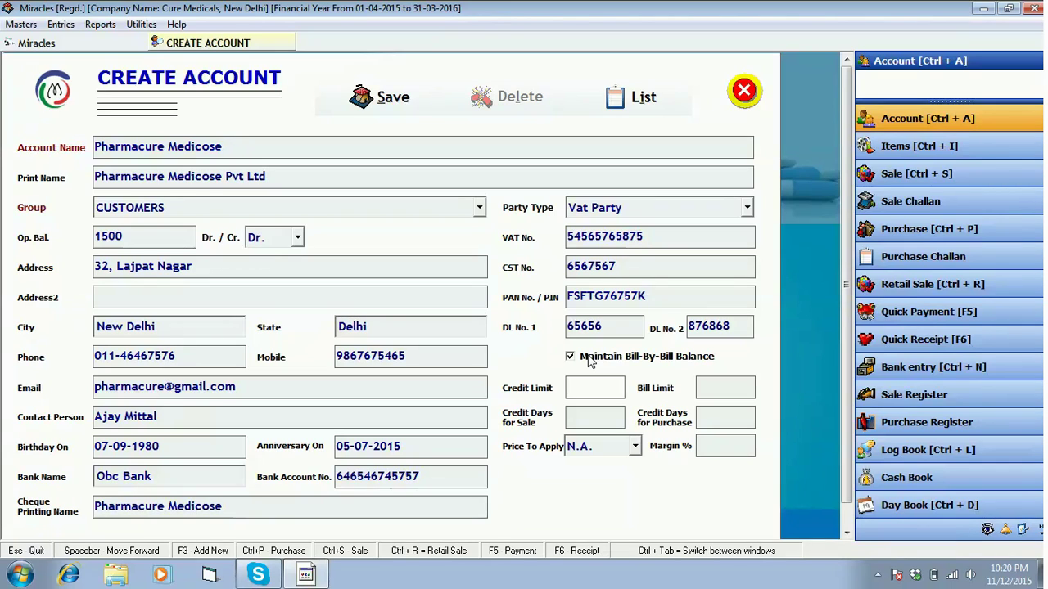
pyautogui.write('50000')
pyautogui.press('Tab')
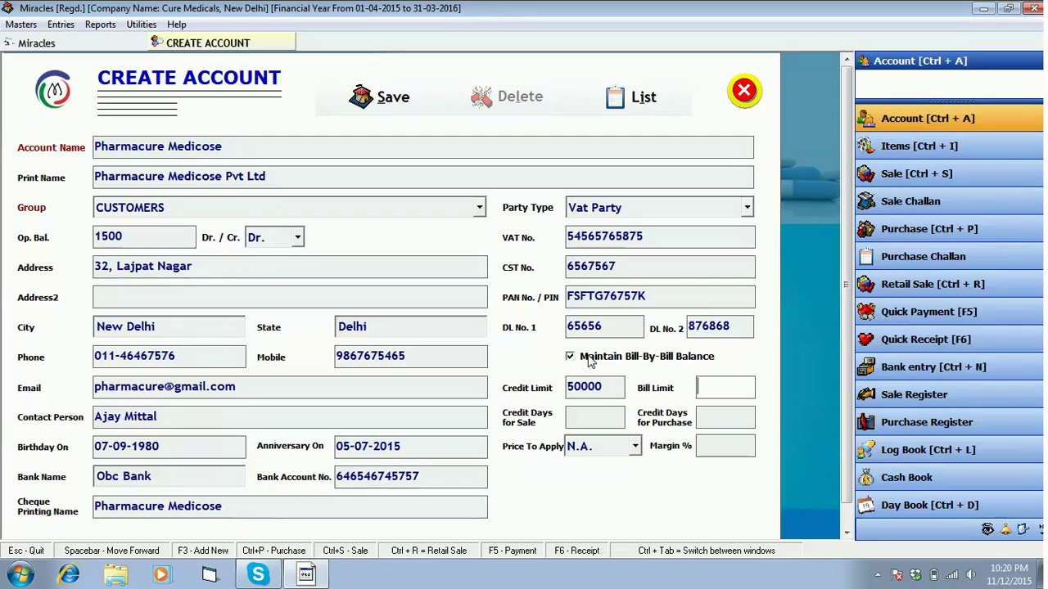
pyautogui.write('5000')
# Set credit days to 15 for sale and 10 for purchase
pyautogui.press('Return')
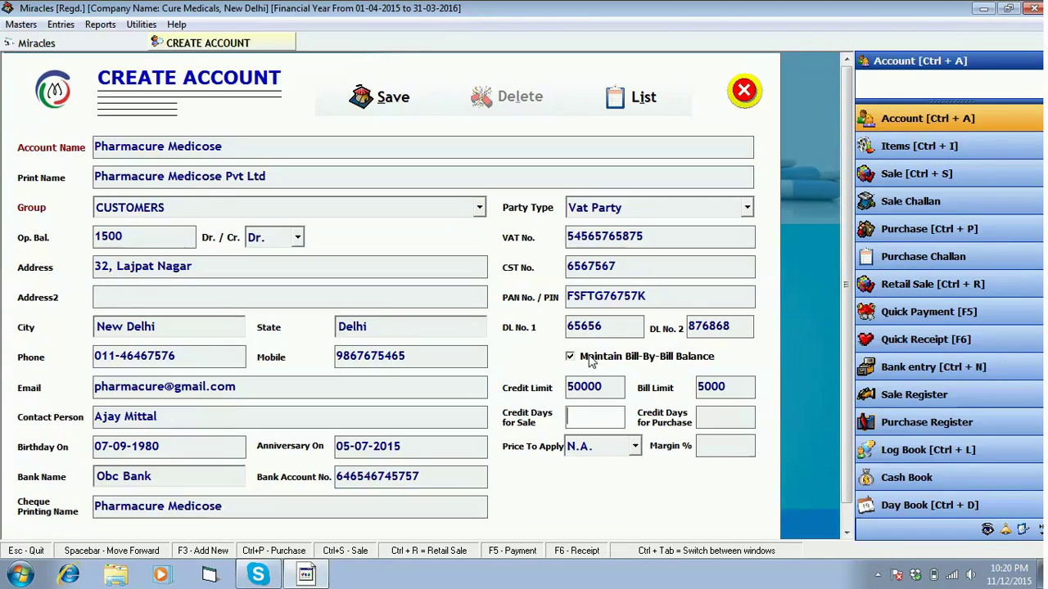
pyautogui.write('15')
pyautogui.press('Return')
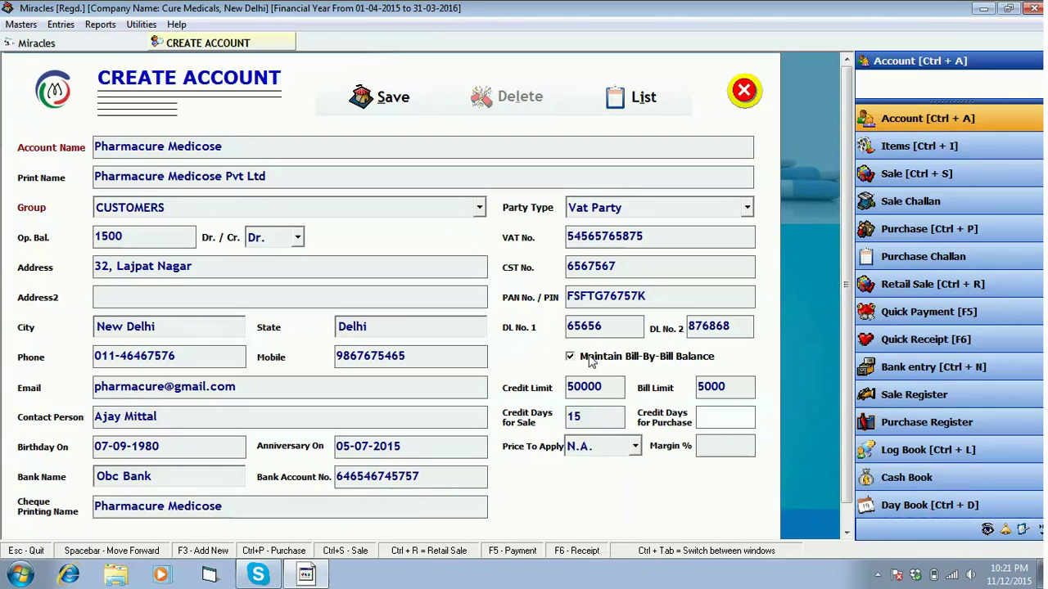
pyautogui.write('10')
pyautogui.press('Return')
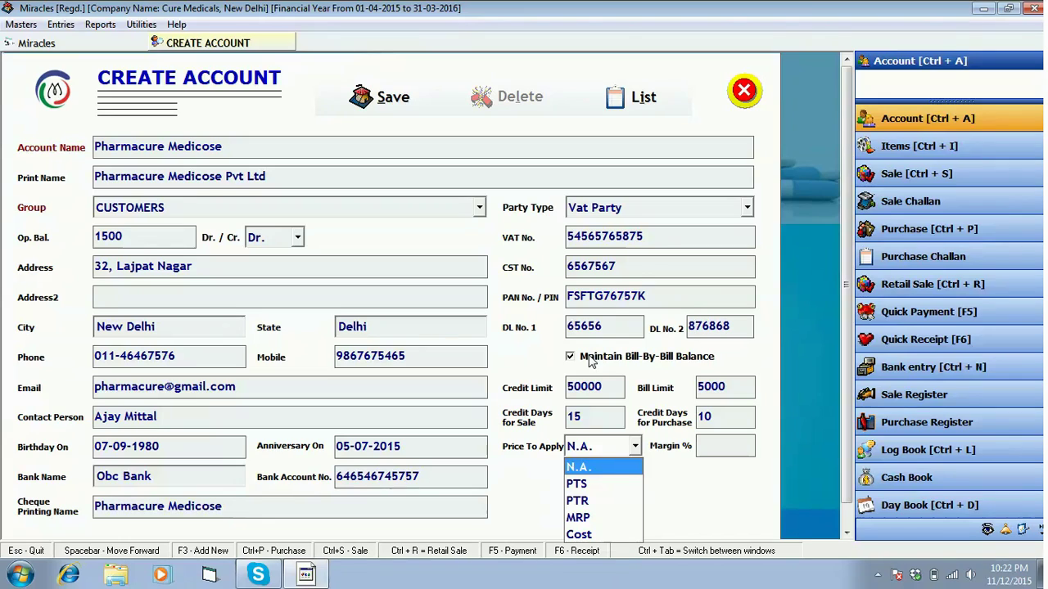
# Choose PTR as the price to apply, enter a 10% margin, and save the account
pyautogui.press('Down')
pyautogui.press('Down')
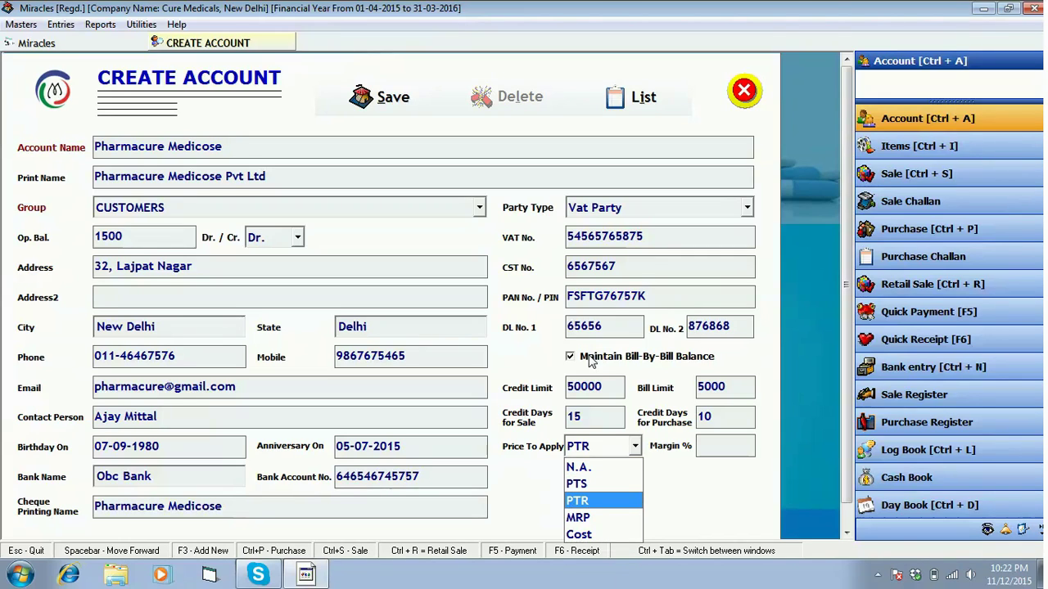
pyautogui.press('Return')
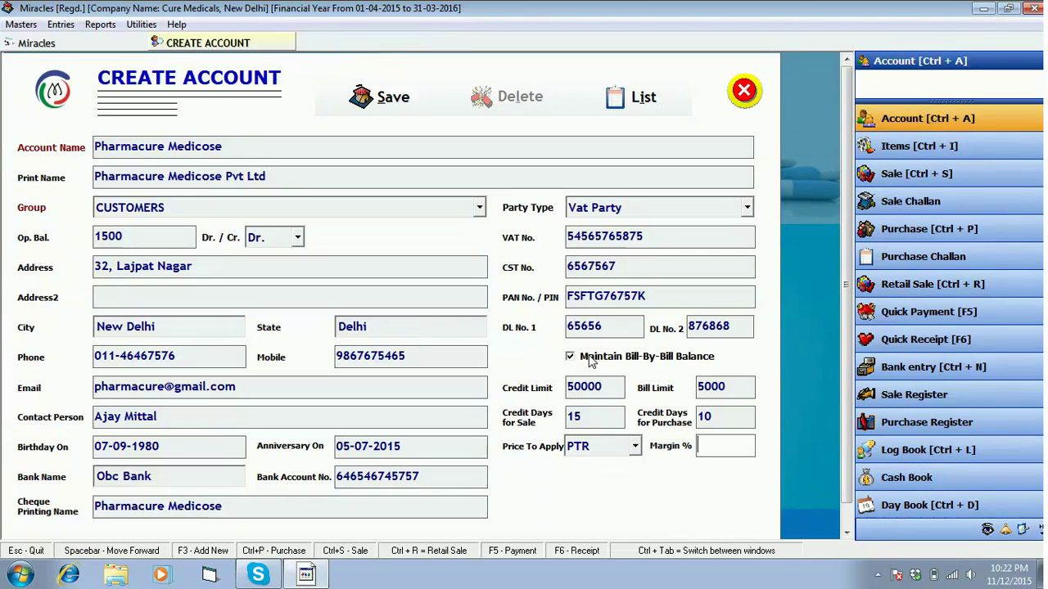
pyautogui.write('10')
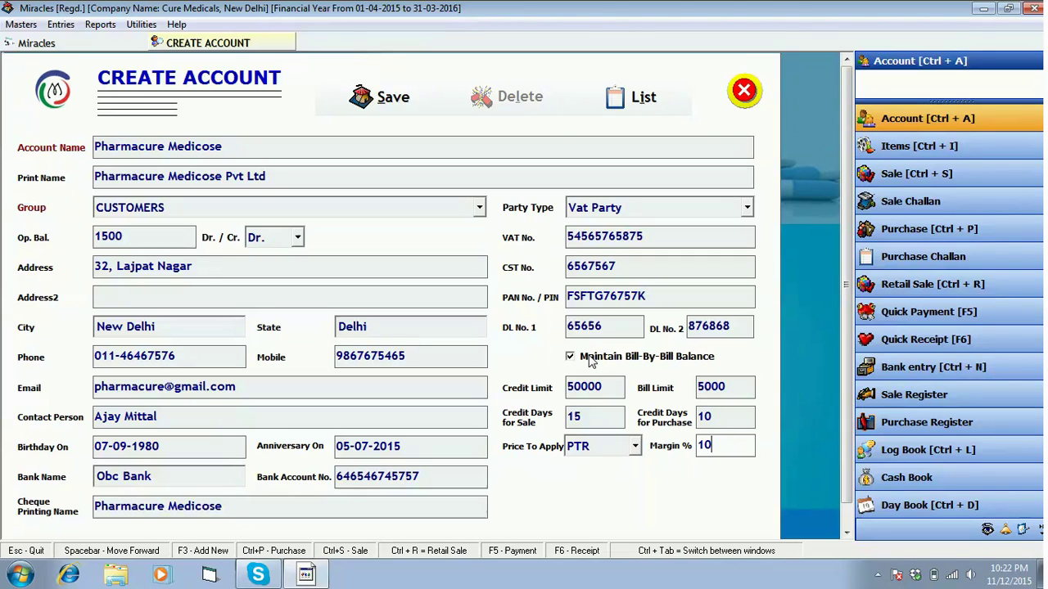
pyautogui.press('Return')
pyautogui.press('Return')
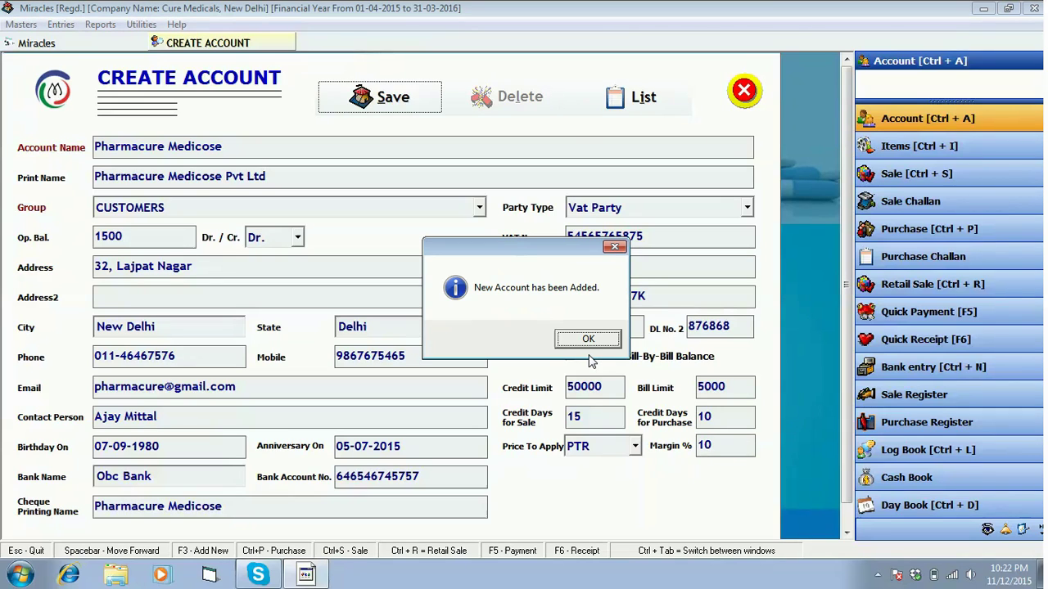
pyautogui.press('Return')
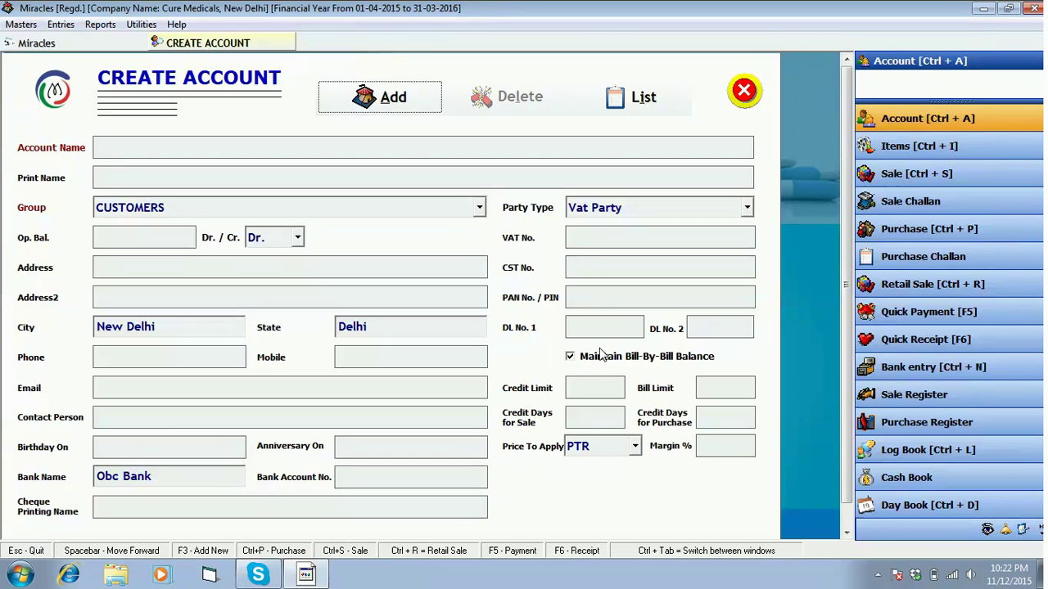
# Filter the account list by 'P' and open Pharmacure Medicose for editing
pyautogui.click(658, 112)
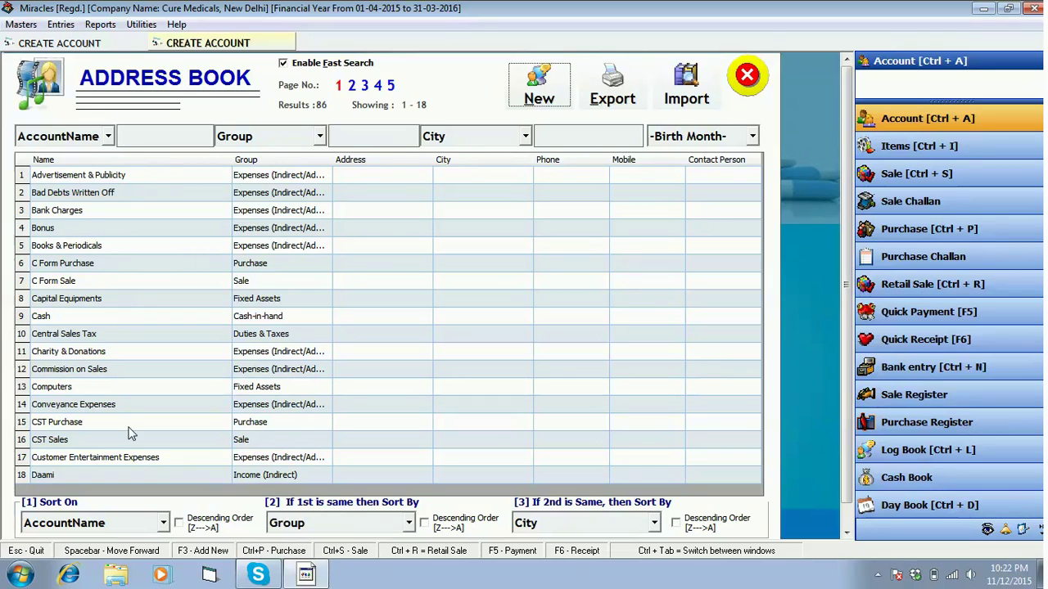
pyautogui.click(140, 142)
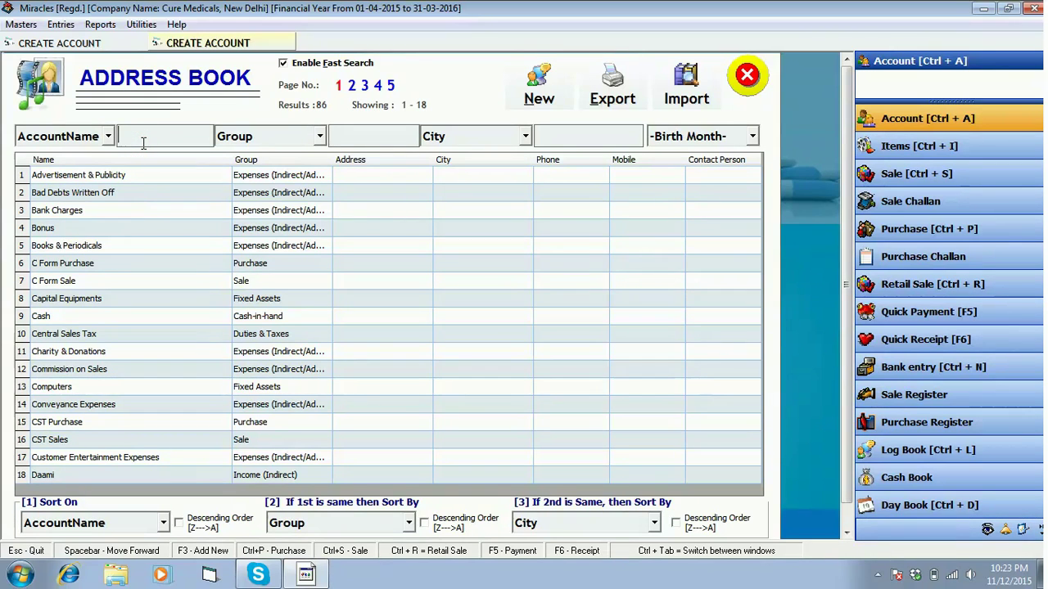
pyautogui.write('P')
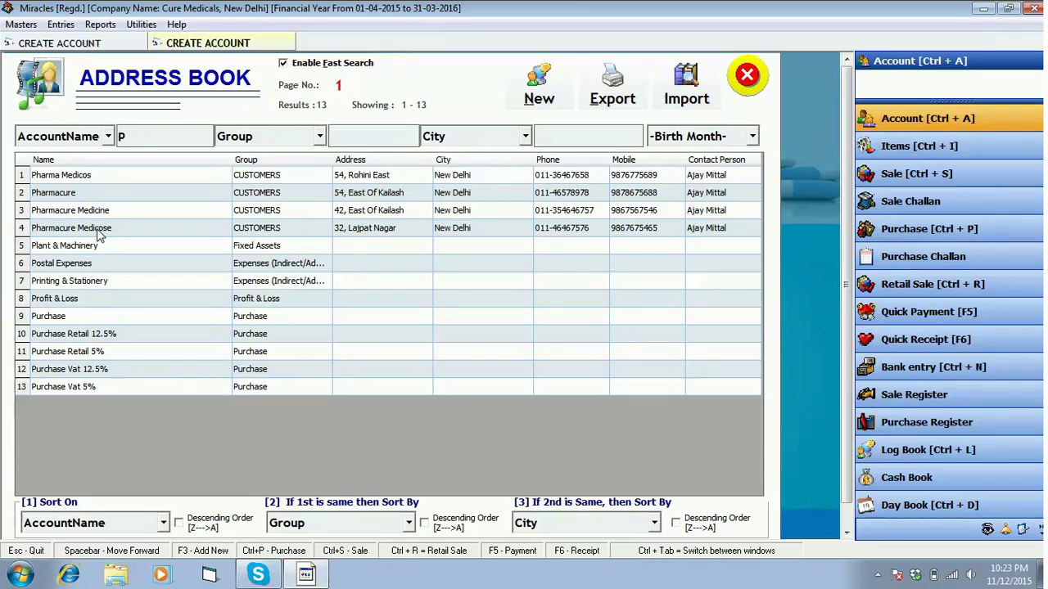
pyautogui.click(117, 234)
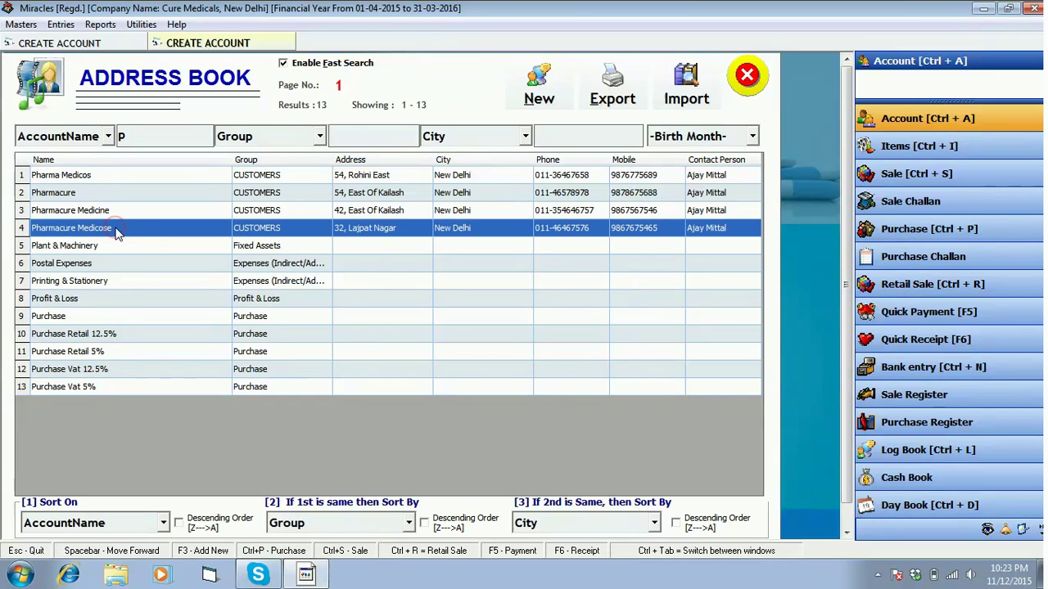
pyautogui.doubleClick(275, 229)
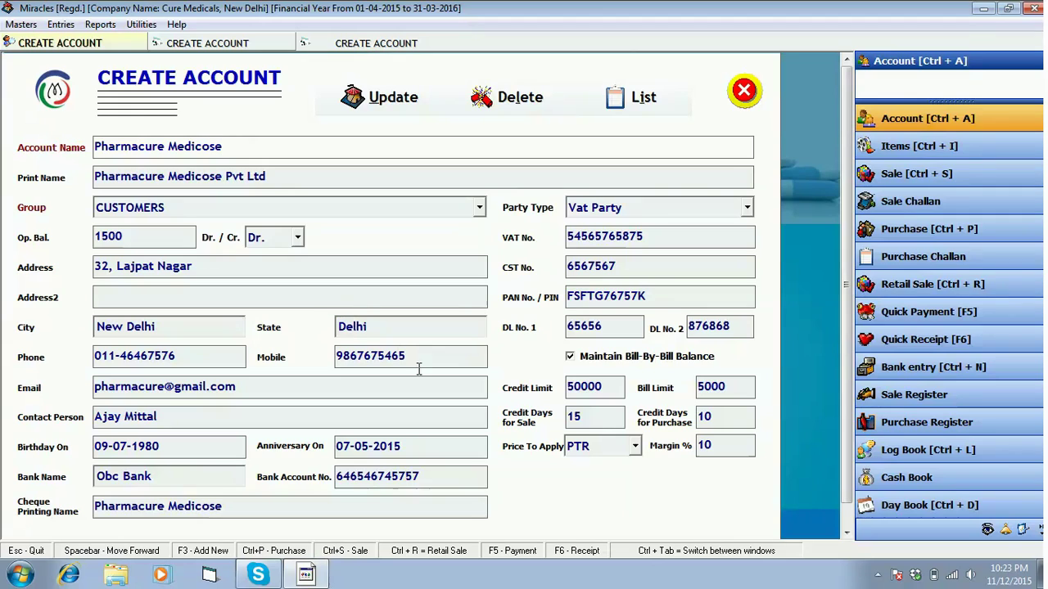
# Trim the mobile number and update the account, then reopen Pharmacure Medicose and request deletion
pyautogui.click(417, 360)
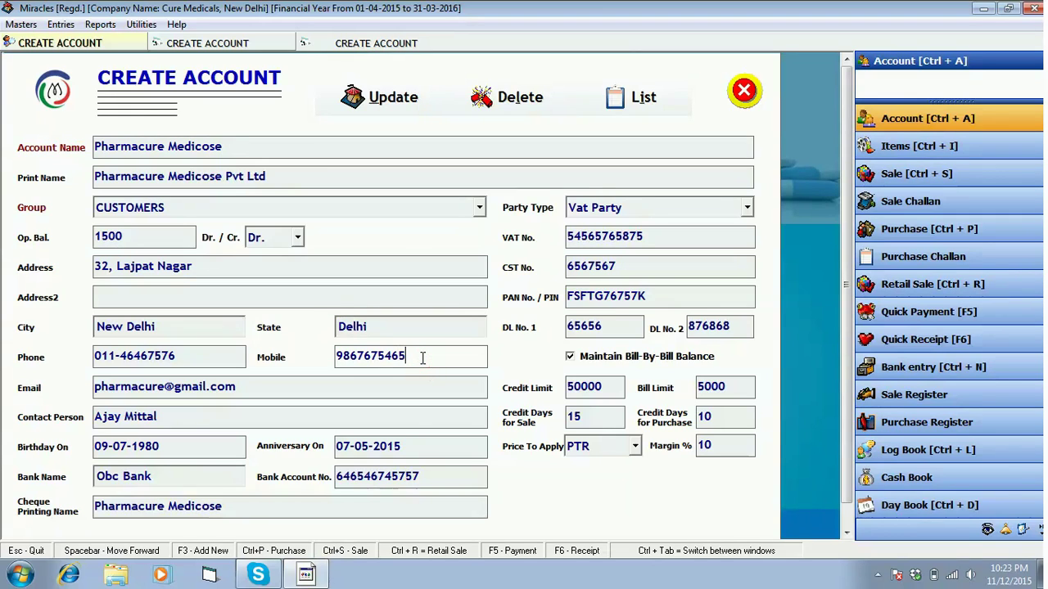
pyautogui.press('BackSpace')
pyautogui.press('BackSpace')
pyautogui.click(393, 111)
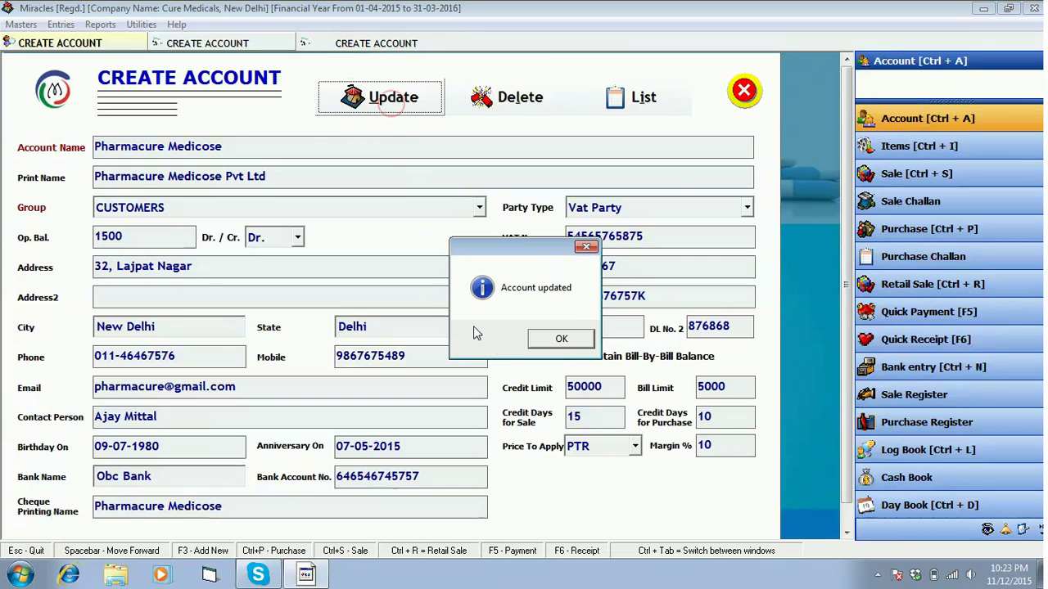
pyautogui.click(549, 340)
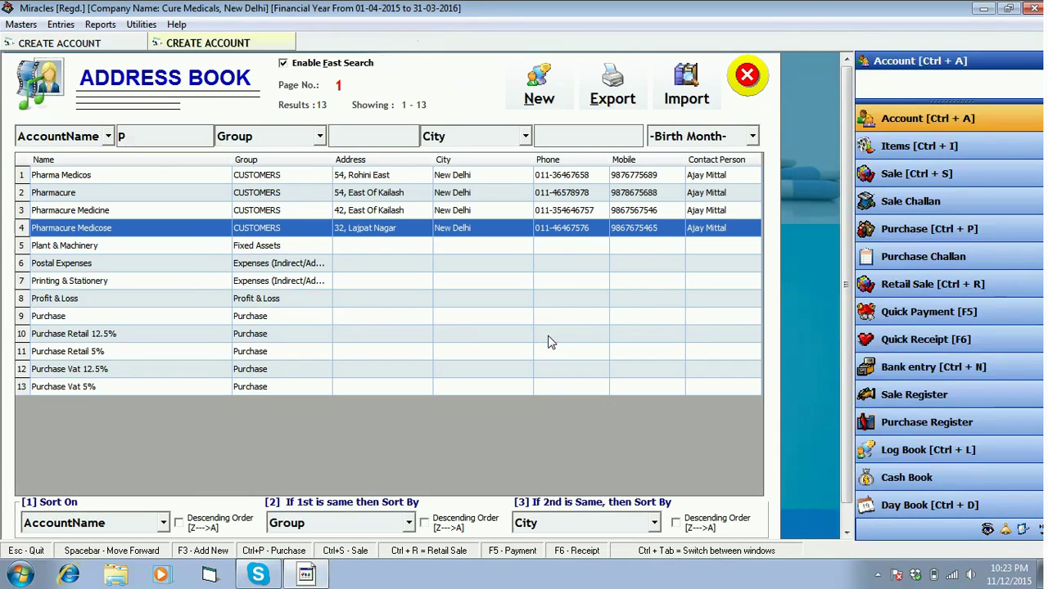
pyautogui.doubleClick(267, 229)
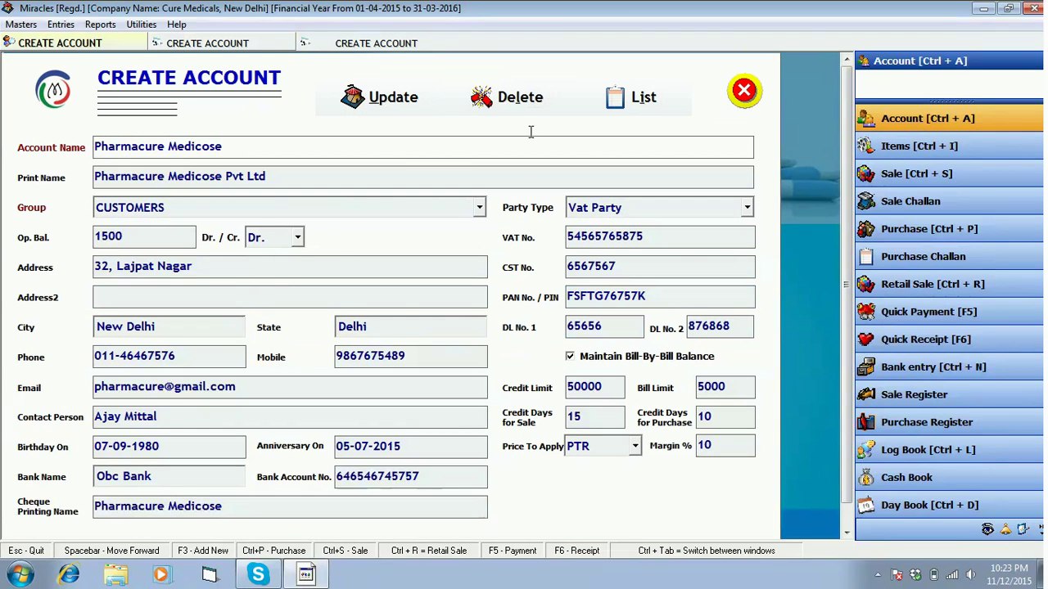
pyautogui.click(528, 102)
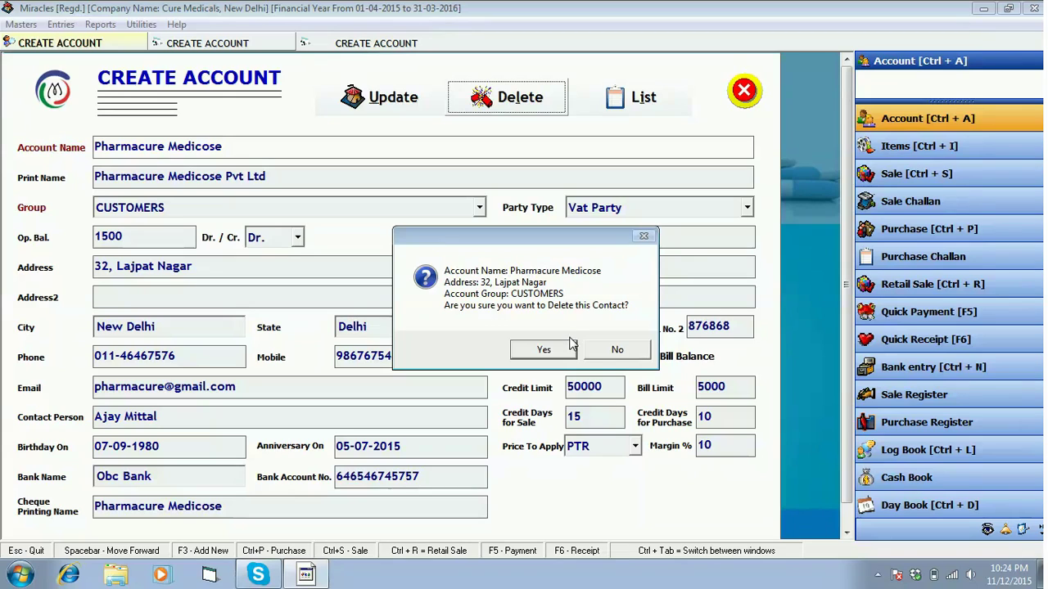
# Decline the deletion and close the account form, cancelling the edit
pyautogui.click(617, 350)
pyautogui.click(742, 92)
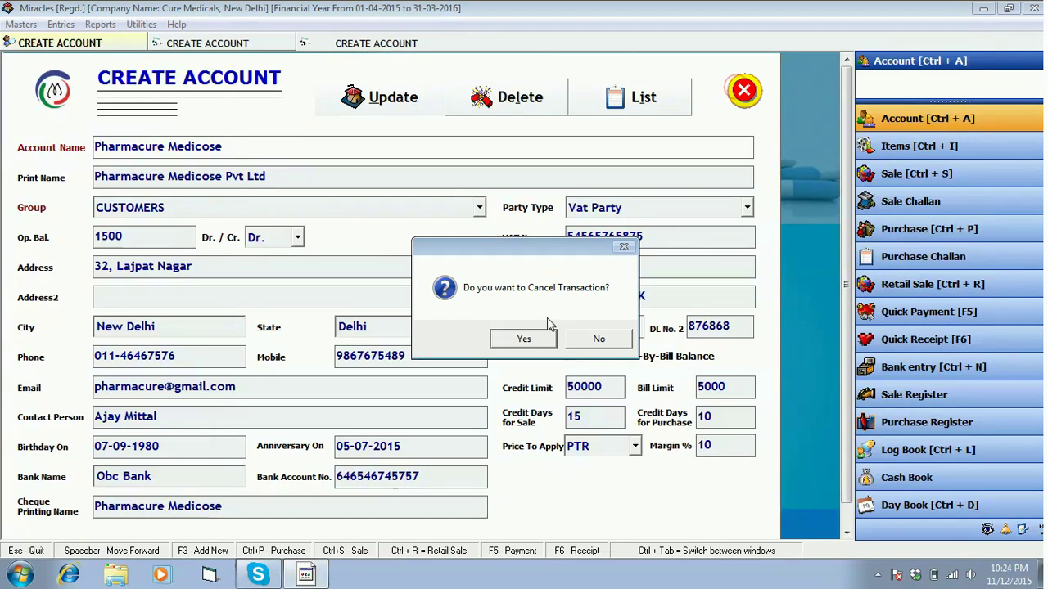
pyautogui.click(515, 339)
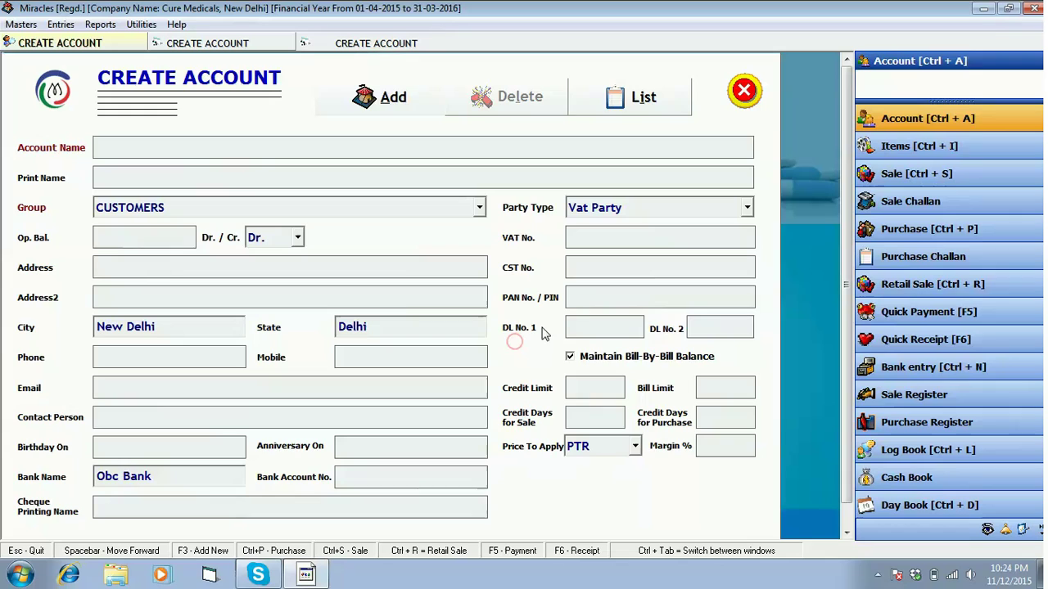
pyautogui.click(742, 91)
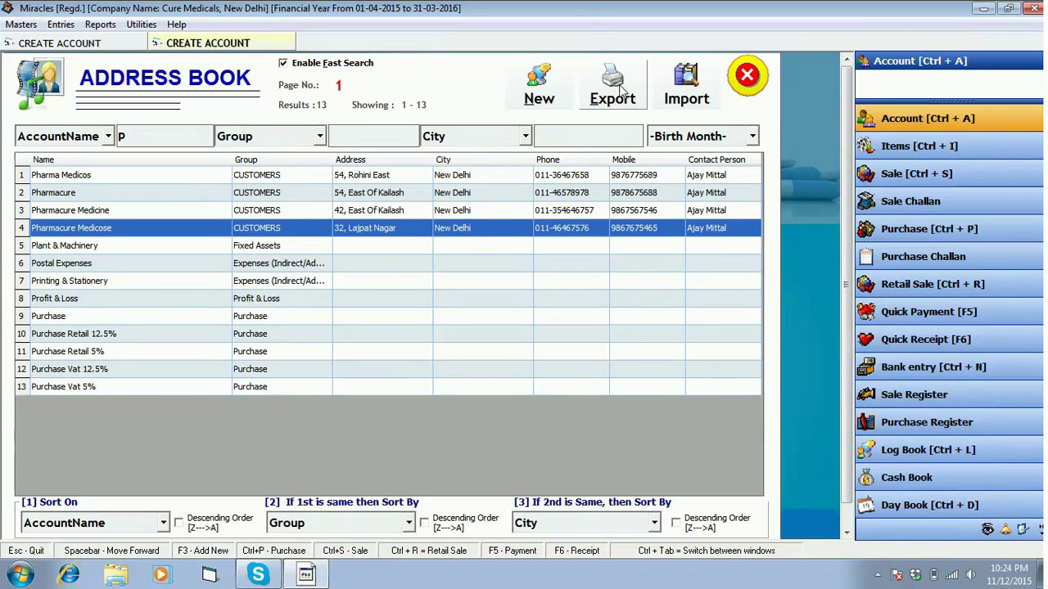
# Export the P-filtered account list to a.csv and open it in Excel
pyautogui.click(661, 78)
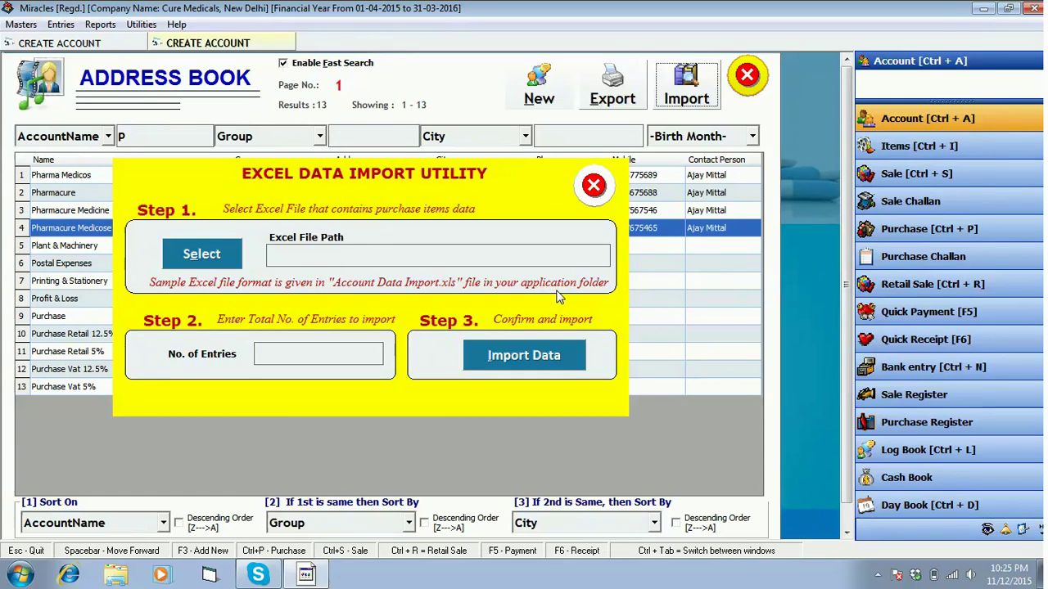
pyautogui.click(598, 187)
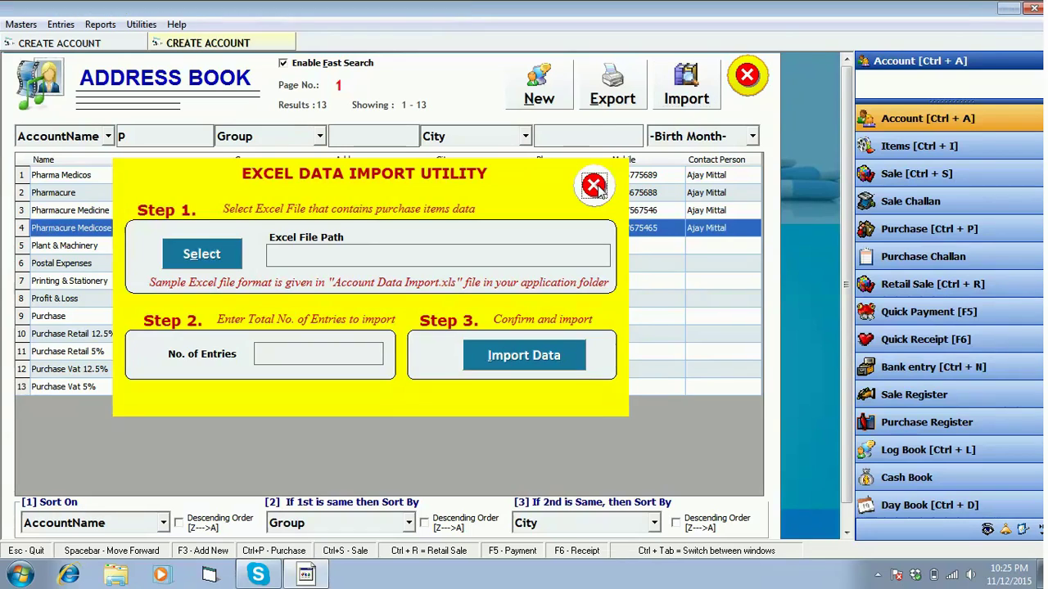
pyautogui.click(617, 89)
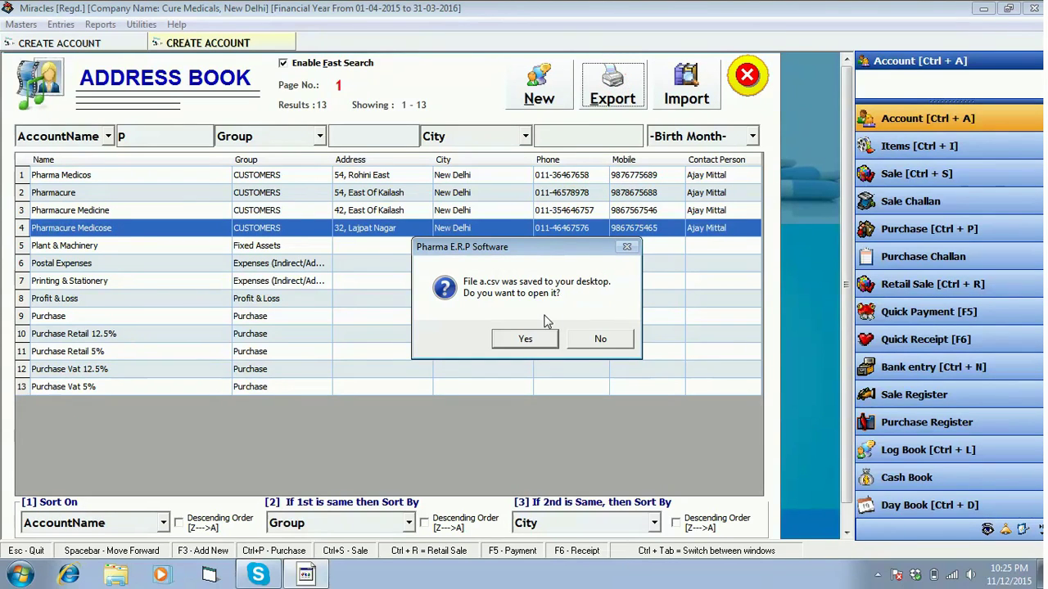
pyautogui.click(545, 342)
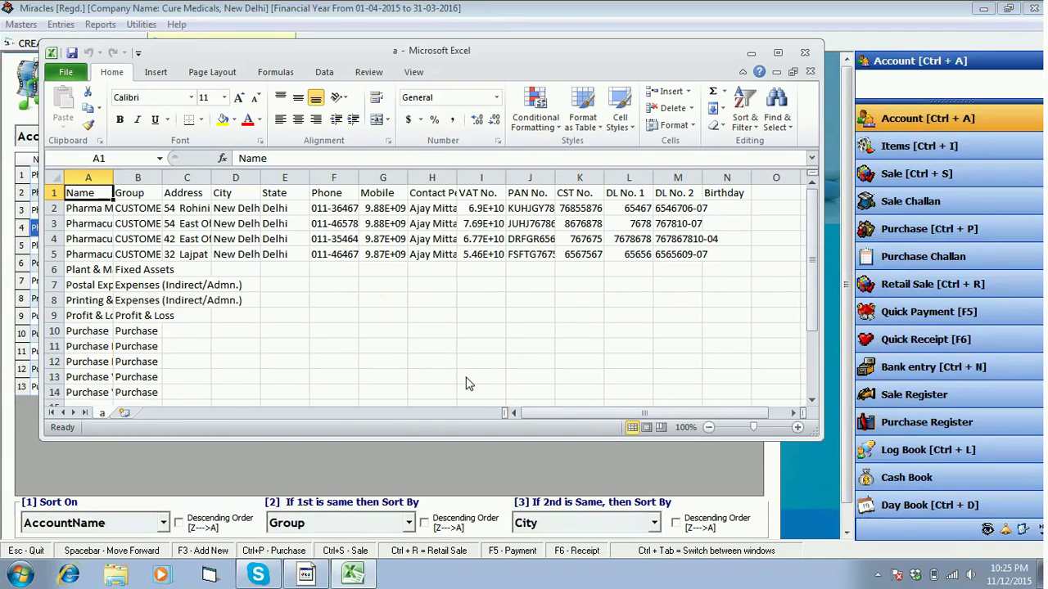
# Close a.csv in Excel, then the Address Book and Create Account forms
pyautogui.click(805, 54)
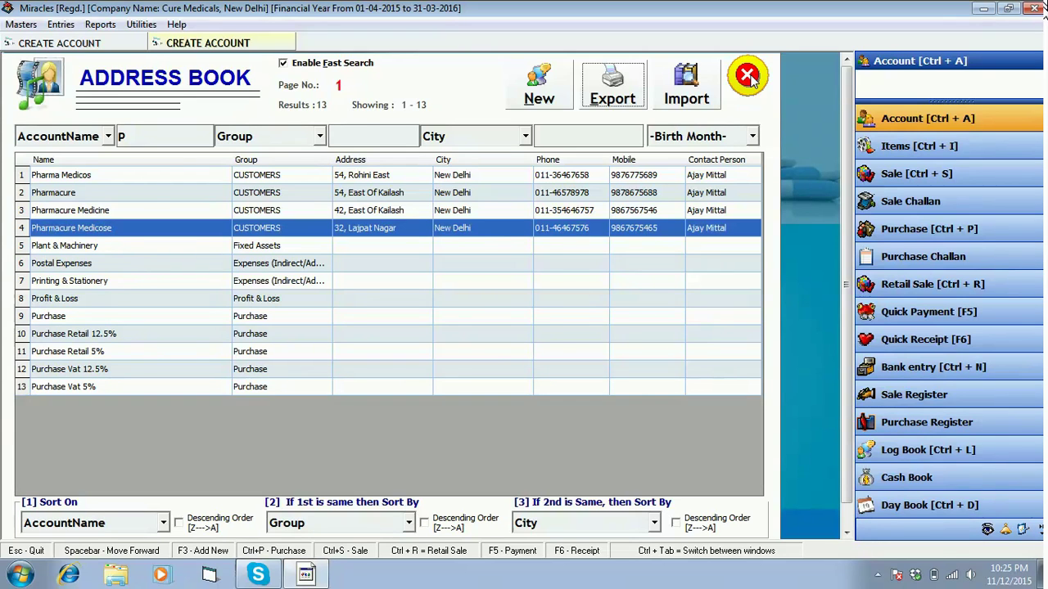
pyautogui.click(750, 75)
pyautogui.click(743, 90)
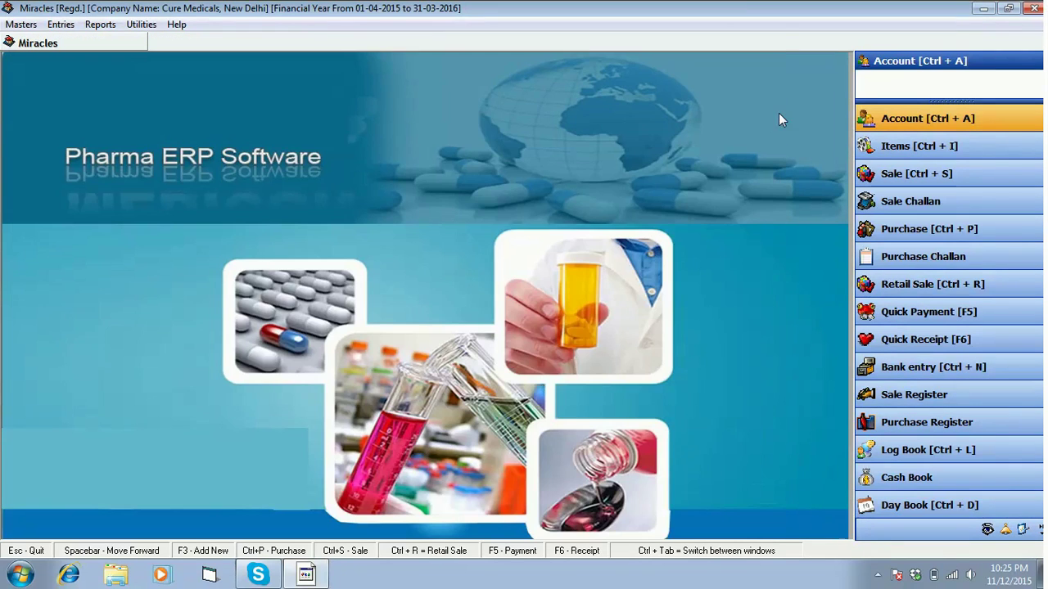